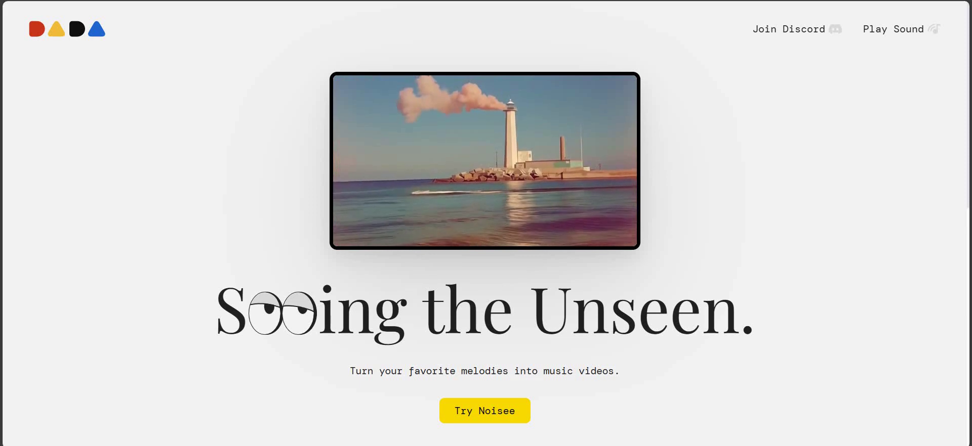
Step: Listen to the homepage spotlight music video with its sound on, and mute it again
{"action": "mouse_move", "coordinate": [403, 165]}
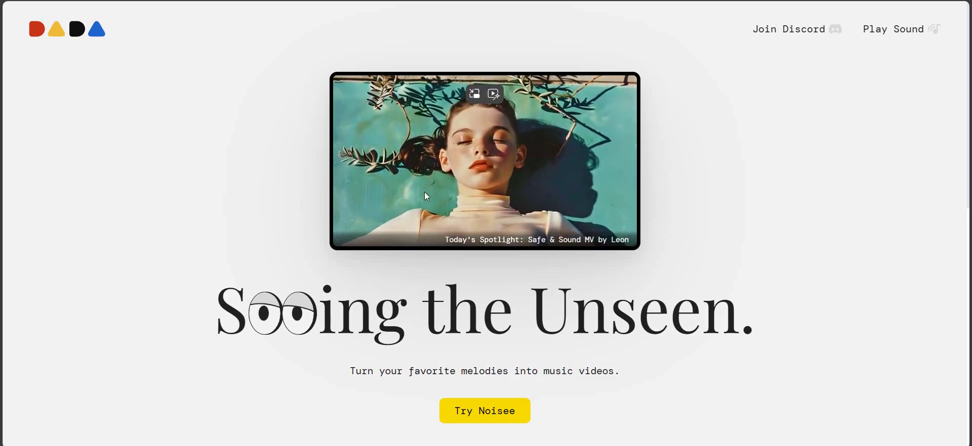
{"action": "left_click", "coordinate": [933, 36]}
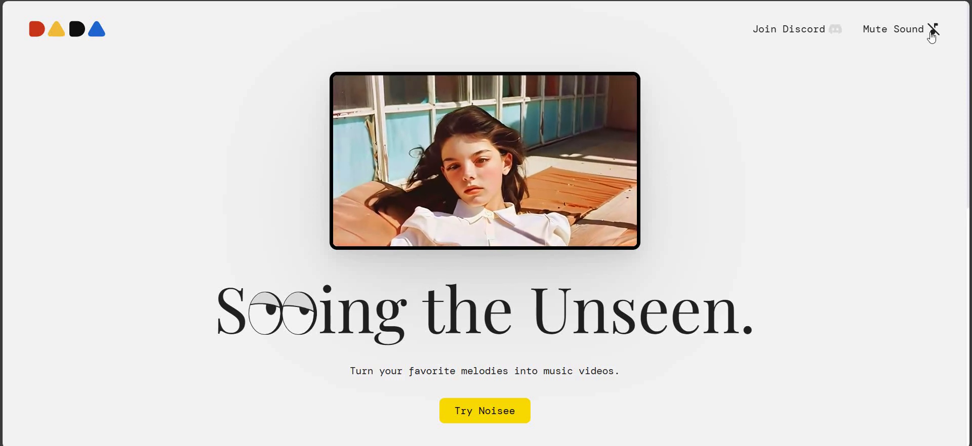
{"action": "left_click", "coordinate": [929, 36]}
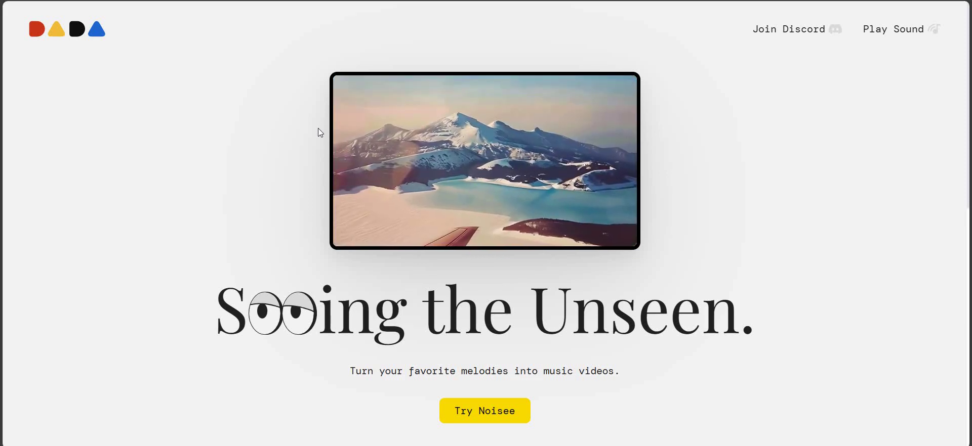
Step: Open the blog article "How to visualize your music with Noisee" and skim its steps for generating a music video
{"action": "scroll", "coordinate": [272, 164], "scroll_direction": "down", "scroll_amount": 8}
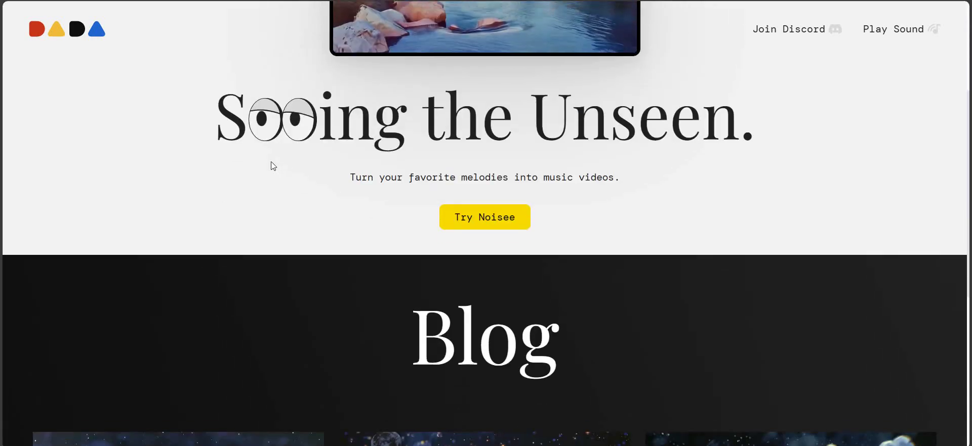
{"action": "scroll", "coordinate": [464, 155], "scroll_direction": "down", "scroll_amount": 3}
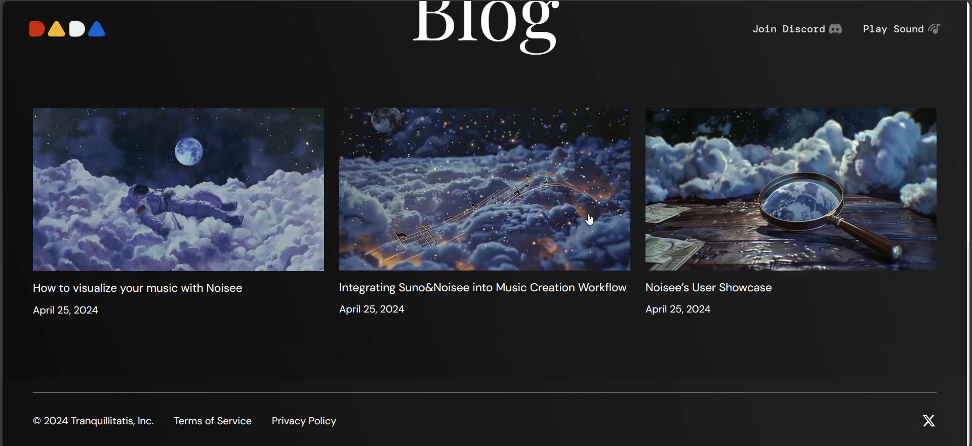
{"action": "mouse_move", "coordinate": [168, 236]}
{"action": "left_click", "coordinate": [210, 234]}
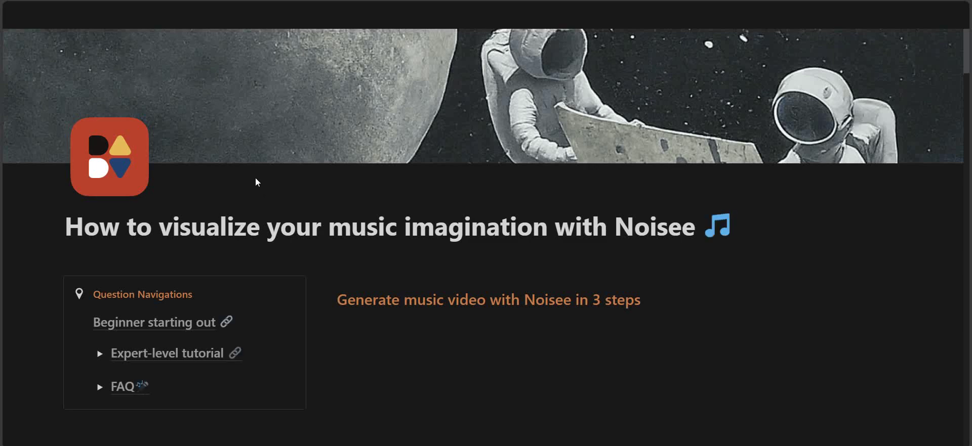
{"action": "scroll", "coordinate": [263, 195], "scroll_direction": "down", "scroll_amount": 10}
{"action": "scroll", "coordinate": [266, 198], "scroll_direction": "down", "scroll_amount": 5}
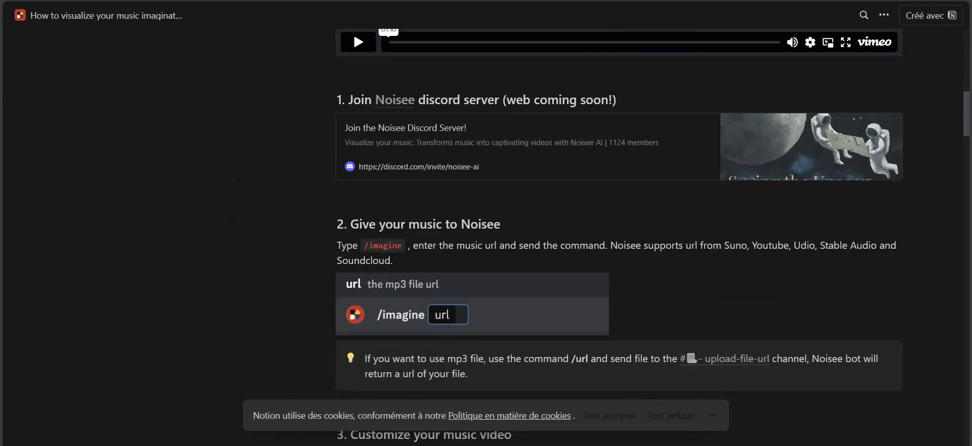
{"action": "scroll", "coordinate": [223, 178], "scroll_direction": "up", "scroll_amount": 15}
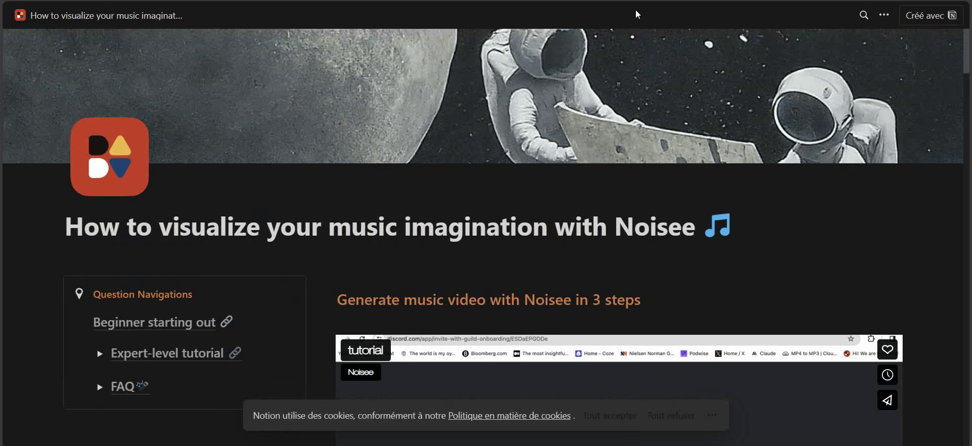
Step: Leave the article for the Noisee homepage and switch to the Noisee server in Discord
{"action": "left_click", "coordinate": [607, 1]}
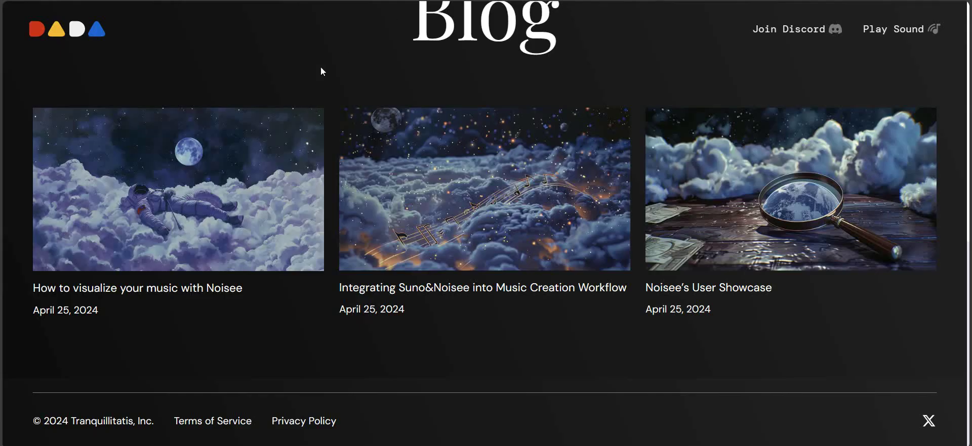
{"action": "scroll", "coordinate": [210, 206], "scroll_direction": "up", "scroll_amount": 10}
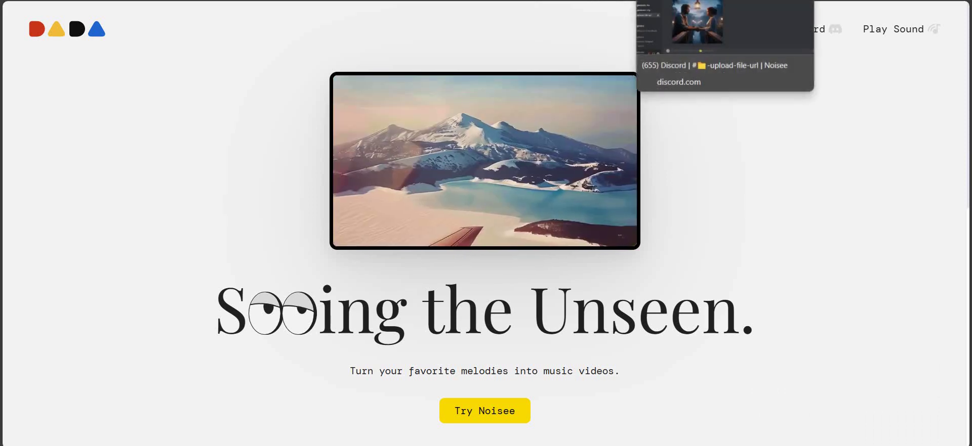
{"action": "left_click", "coordinate": [676, 0]}
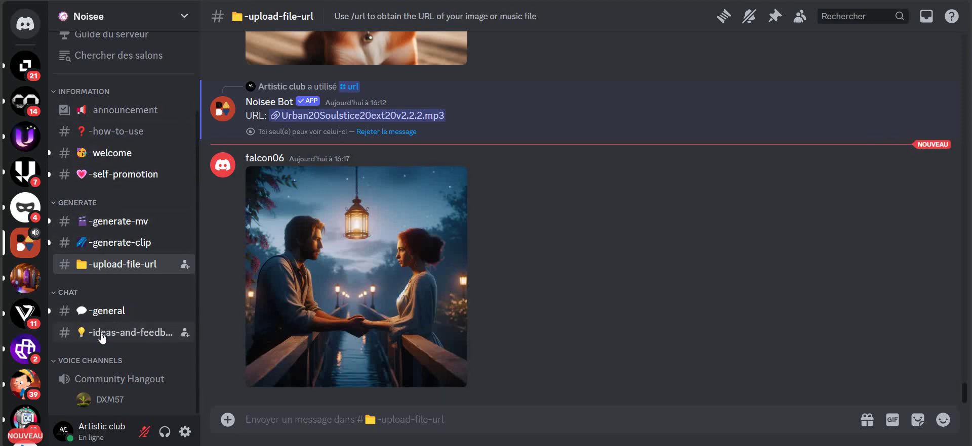
Step: Examine the Noisee server's channel list, including the welcome channel and the generate-mv, generate-clip and upload-file-url channels
{"action": "scroll", "coordinate": [98, 359], "scroll_direction": "up", "scroll_amount": 4}
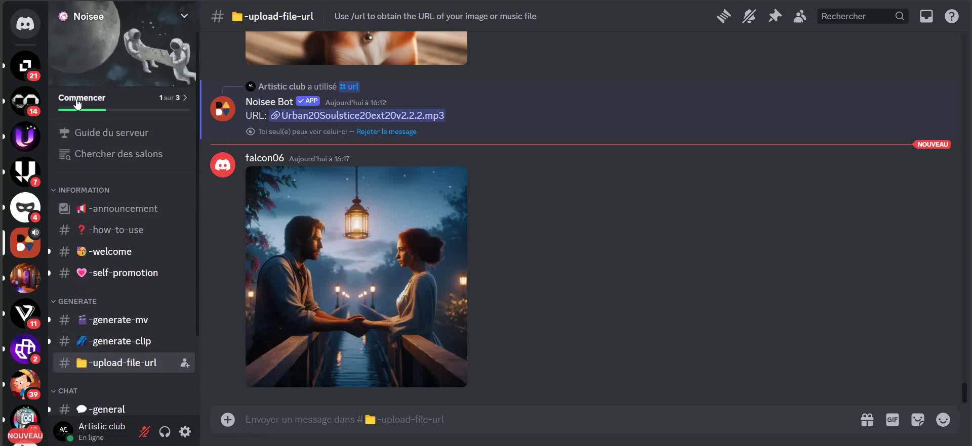
{"action": "scroll", "coordinate": [104, 198], "scroll_direction": "down", "scroll_amount": 3}
{"action": "scroll", "coordinate": [103, 306], "scroll_direction": "up", "scroll_amount": 3}
{"action": "scroll", "coordinate": [76, 167], "scroll_direction": "down", "scroll_amount": 3}
{"action": "mouse_move", "coordinate": [98, 159]}
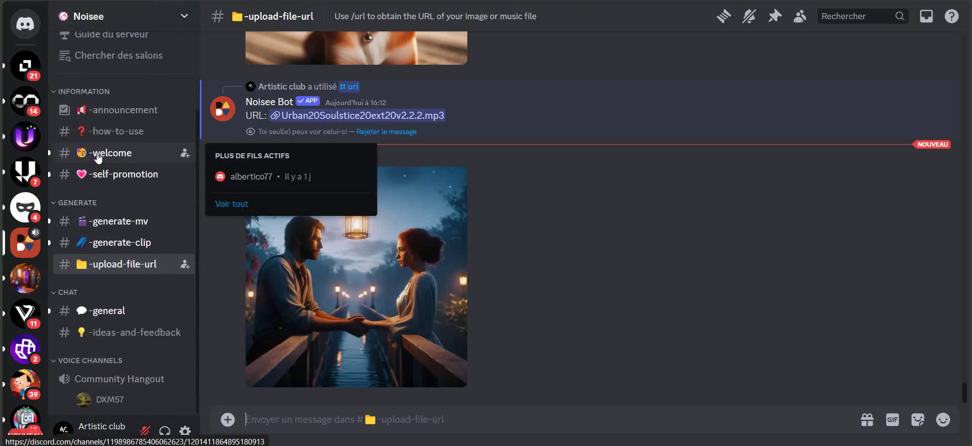
{"action": "mouse_move", "coordinate": [133, 250]}
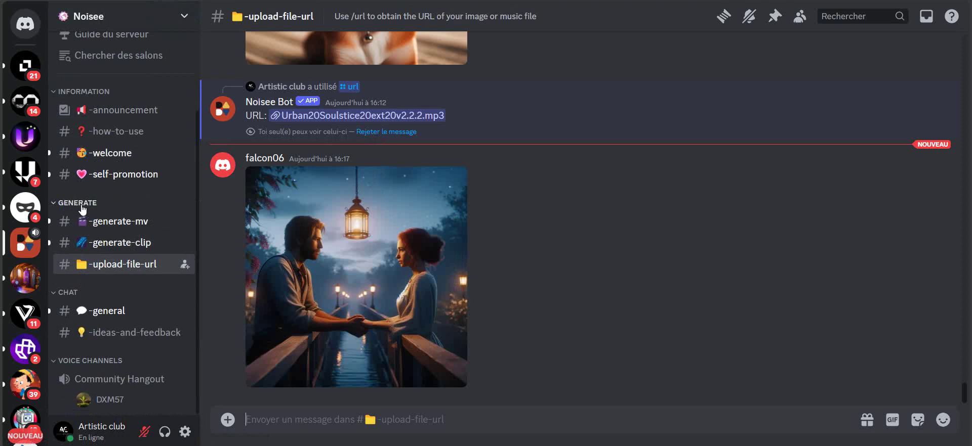
{"action": "mouse_move", "coordinate": [113, 238]}
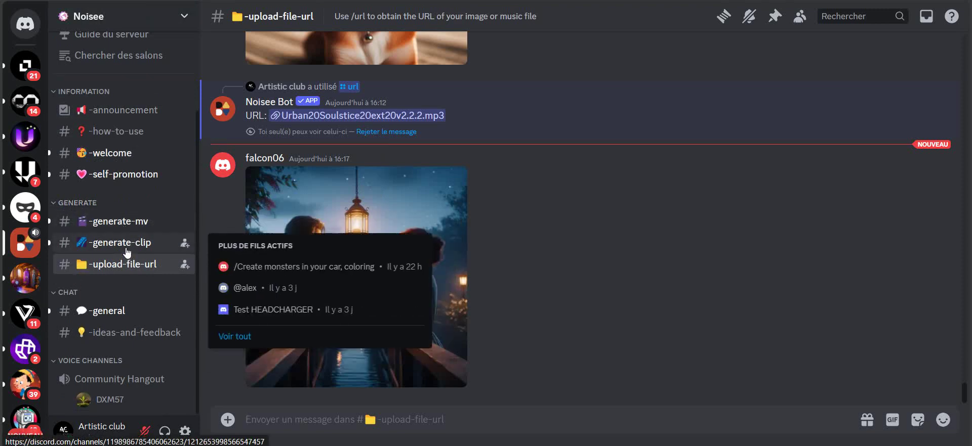
{"action": "mouse_move", "coordinate": [121, 268]}
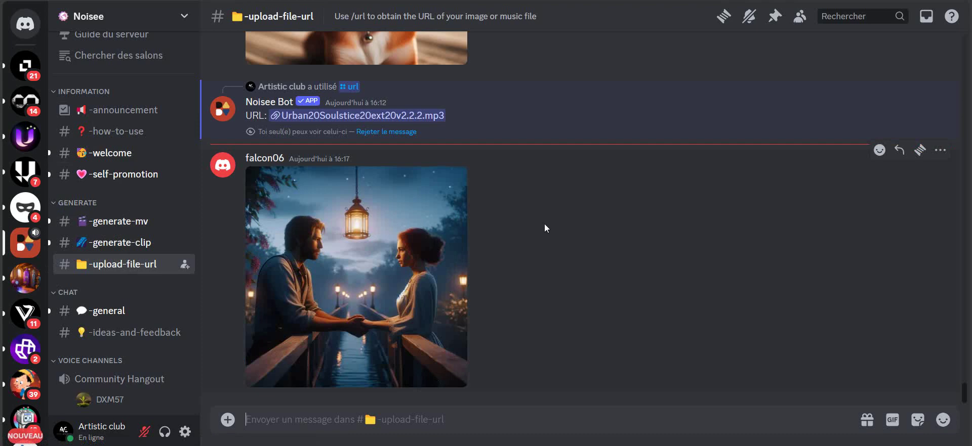
Step: Look through the earlier image and music uploads in the upload-file-url channel
{"action": "scroll", "coordinate": [636, 282], "scroll_direction": "up", "scroll_amount": 15}
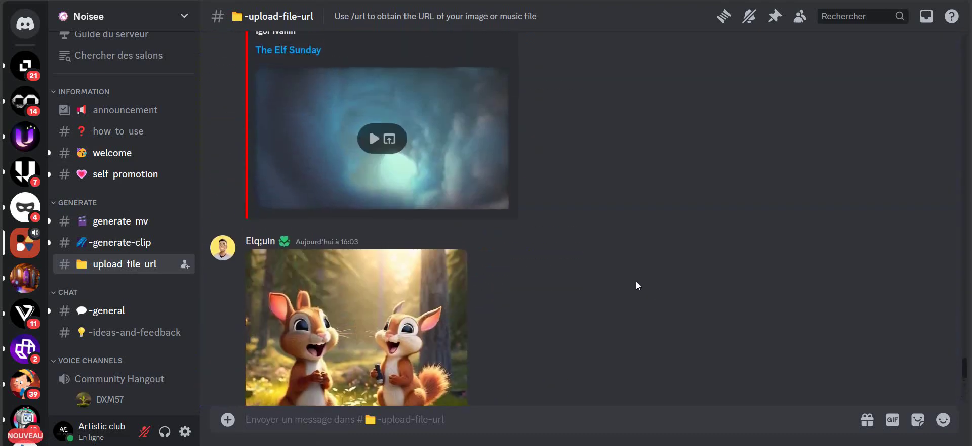
{"action": "scroll", "coordinate": [603, 272], "scroll_direction": "up", "scroll_amount": 20}
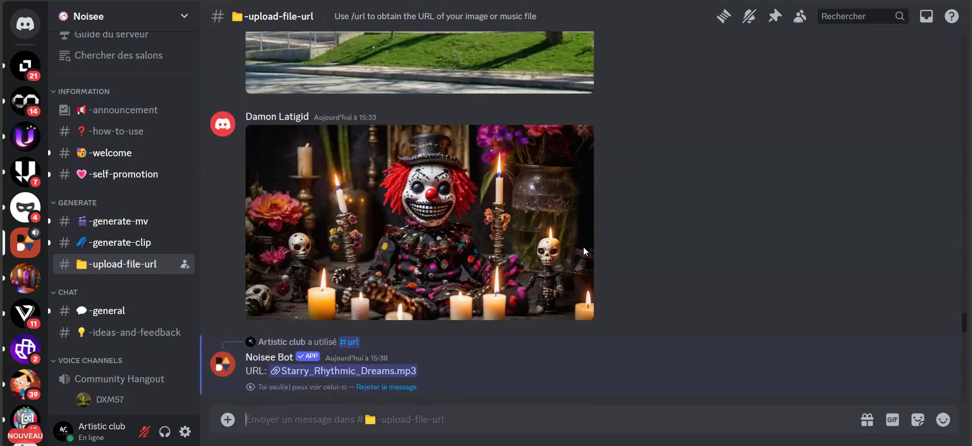
{"action": "scroll", "coordinate": [583, 246], "scroll_direction": "up", "scroll_amount": 20}
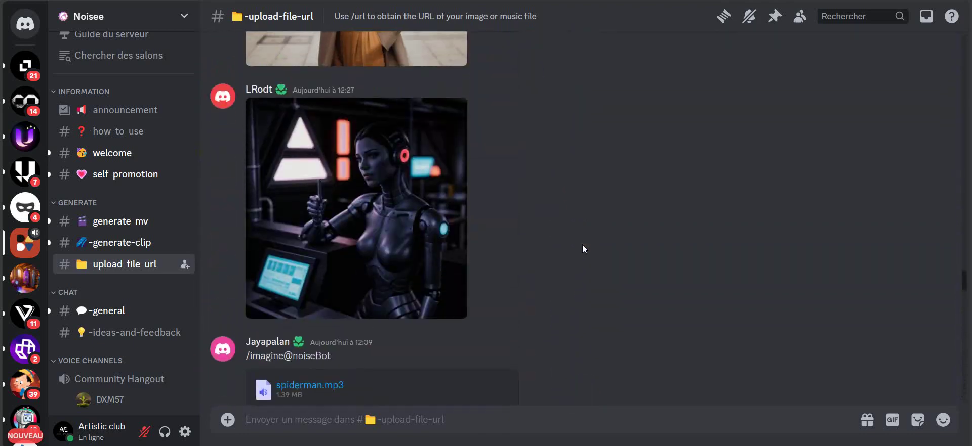
{"action": "scroll", "coordinate": [582, 244], "scroll_direction": "up", "scroll_amount": 5}
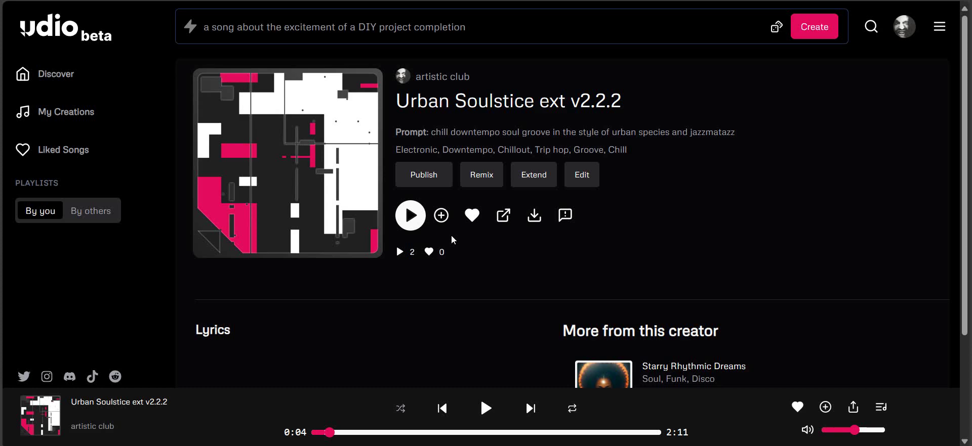
Step: View the lyrics of Urban Soulstice ext v2.2.2 on Udio and preview the creator's track Starry Rhythmic Dreams
{"action": "scroll", "coordinate": [461, 76], "scroll_direction": "down", "scroll_amount": 3}
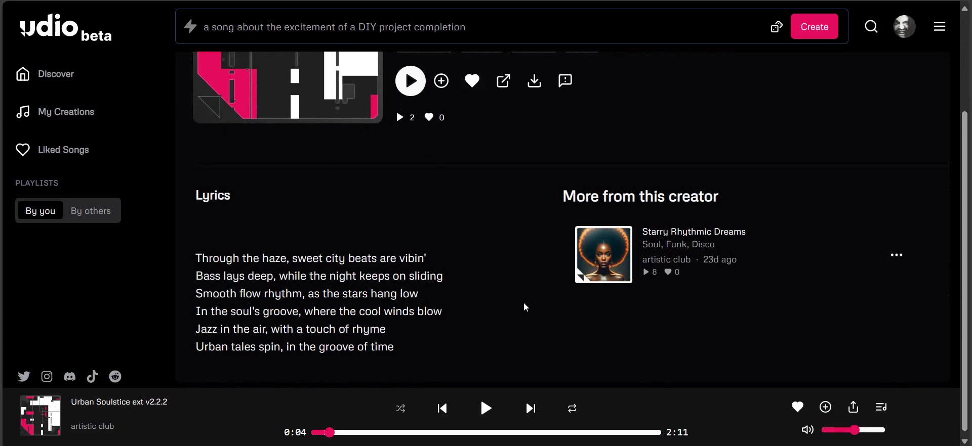
{"action": "mouse_move", "coordinate": [606, 265]}
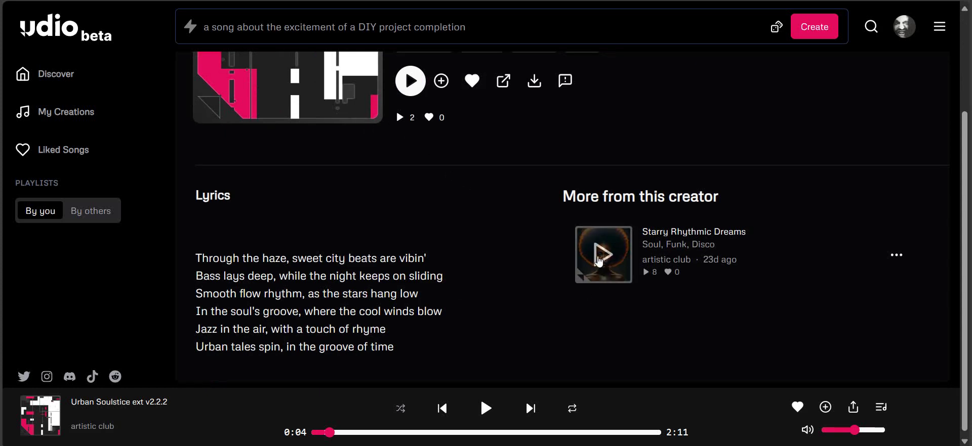
{"action": "left_click", "coordinate": [601, 262]}
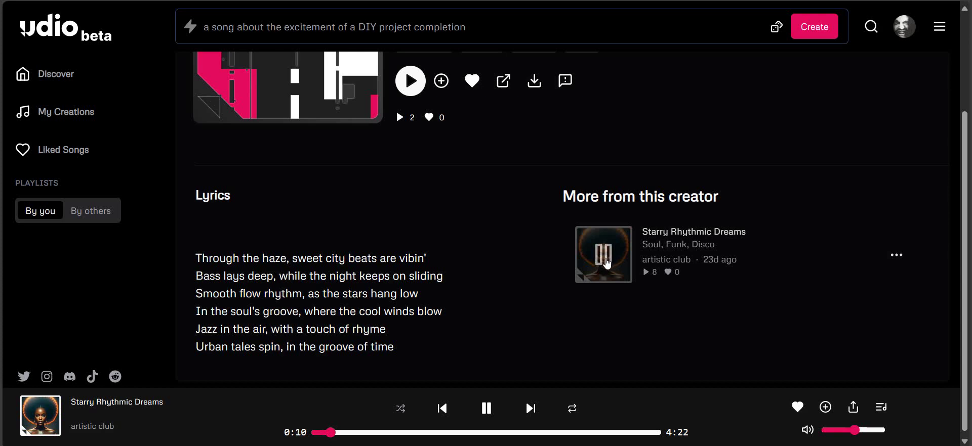
{"action": "left_click", "coordinate": [610, 260]}
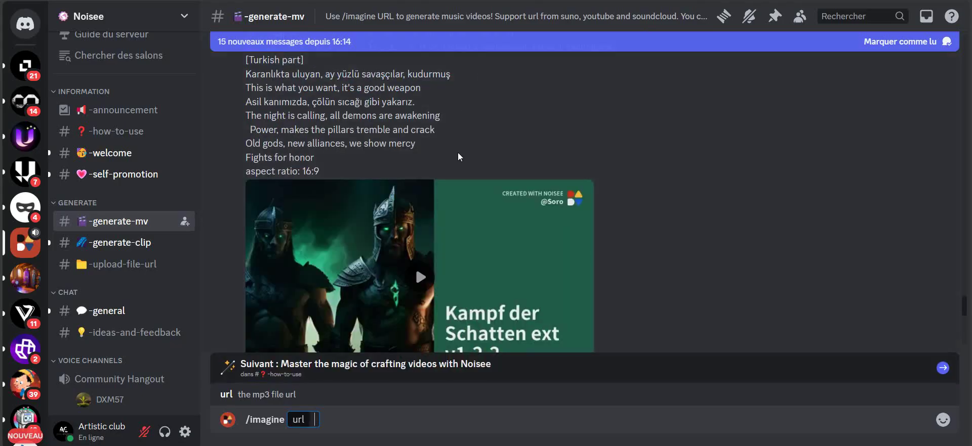
Step: Browse the music videos in the generate-mv channel, examining their music URLs, keywords and aspect ratios
{"action": "scroll", "coordinate": [460, 157], "scroll_direction": "up", "scroll_amount": 15}
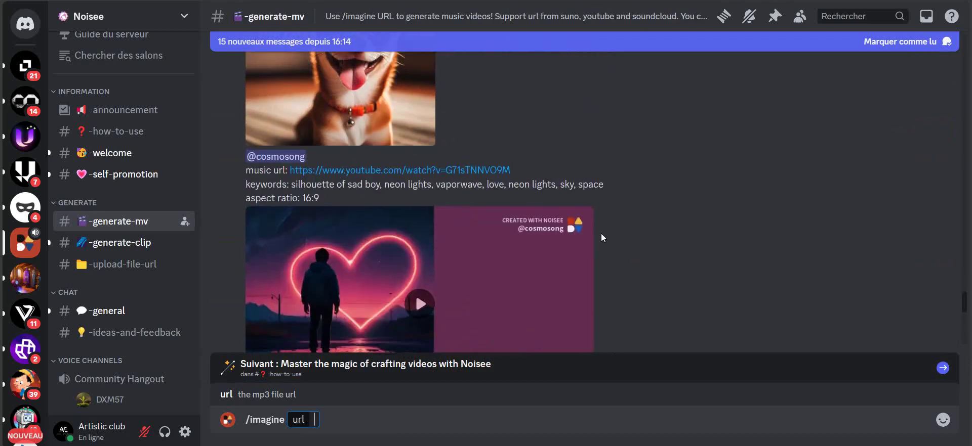
{"action": "scroll", "coordinate": [594, 231], "scroll_direction": "up", "scroll_amount": 15}
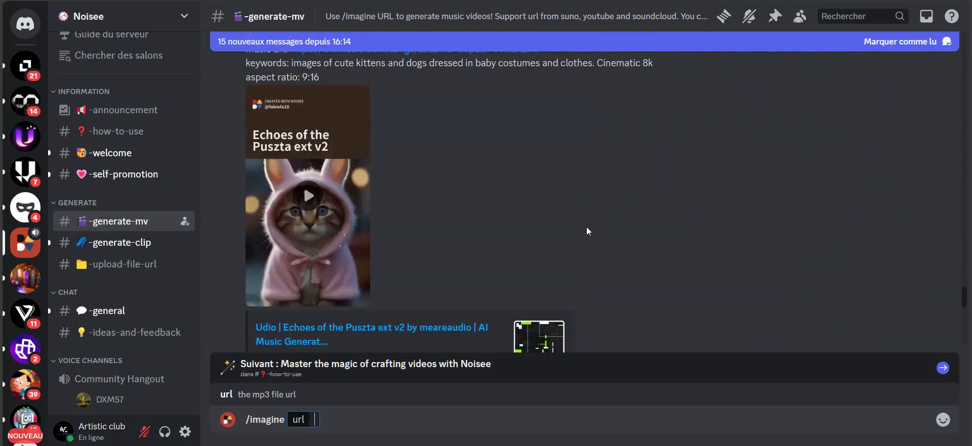
{"action": "scroll", "coordinate": [587, 226], "scroll_direction": "up", "scroll_amount": 15}
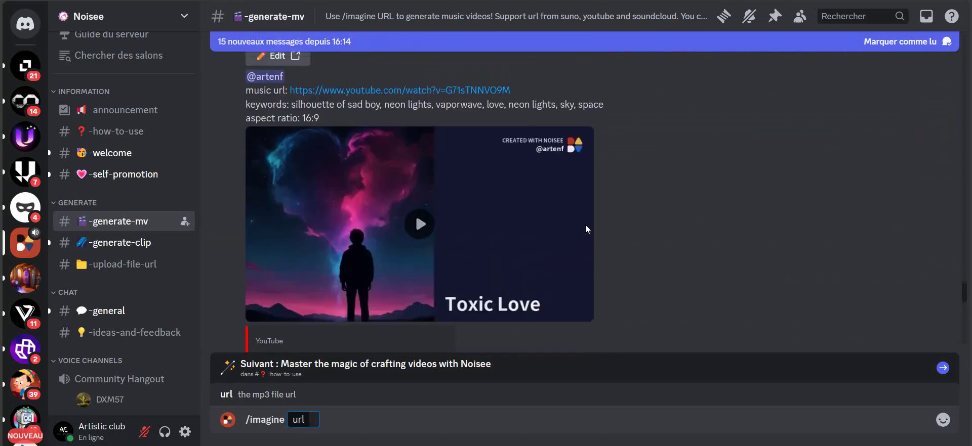
{"action": "scroll", "coordinate": [590, 225], "scroll_direction": "up", "scroll_amount": 15}
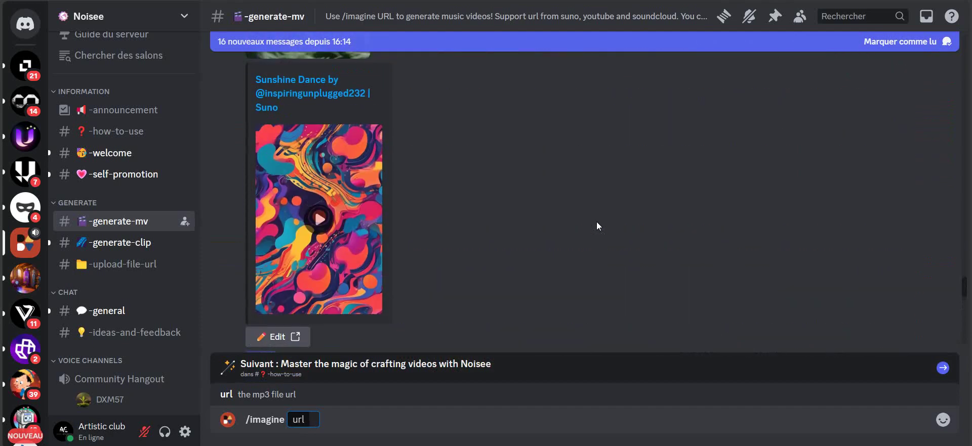
{"action": "scroll", "coordinate": [590, 230], "scroll_direction": "up", "scroll_amount": 10}
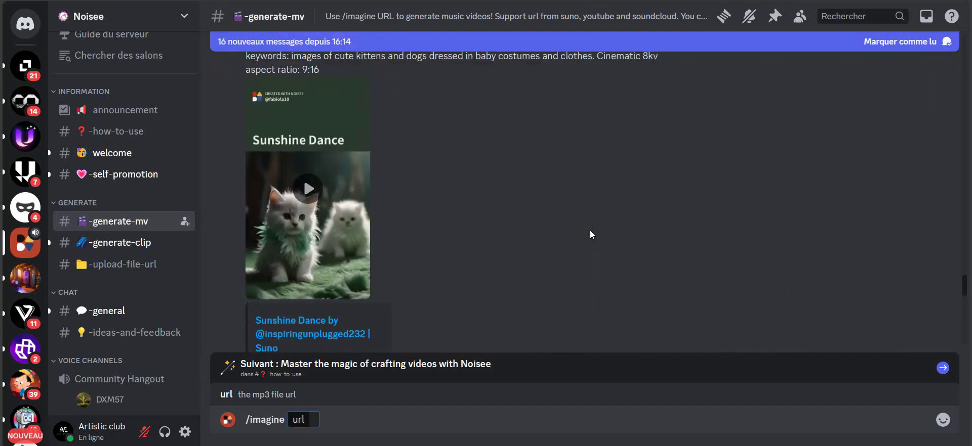
{"action": "scroll", "coordinate": [590, 230], "scroll_direction": "up", "scroll_amount": 15}
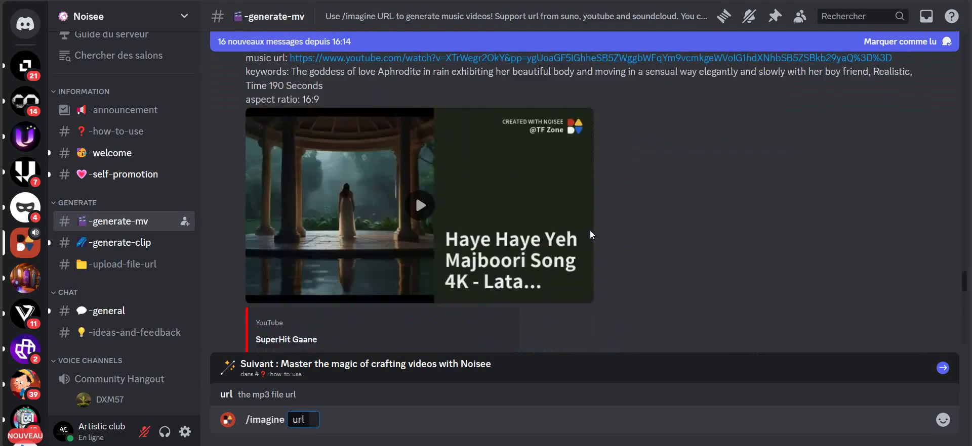
{"action": "scroll", "coordinate": [662, 232], "scroll_direction": "up", "scroll_amount": 15}
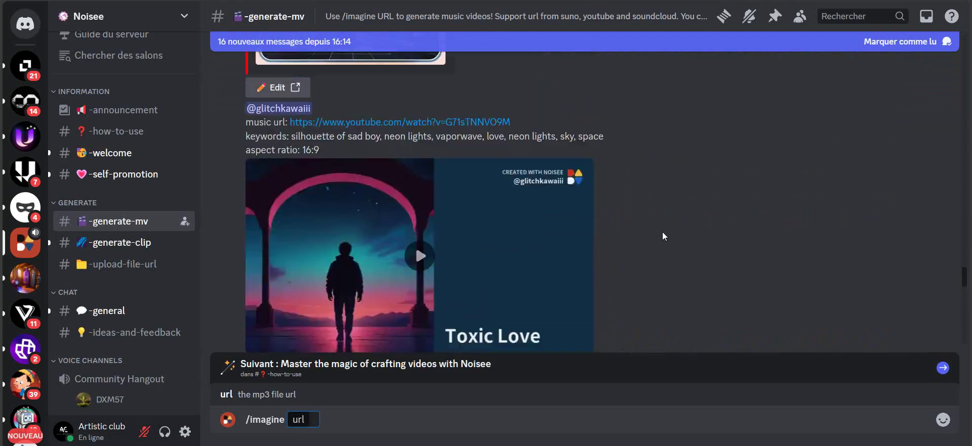
{"action": "scroll", "coordinate": [662, 236], "scroll_direction": "up", "scroll_amount": 5}
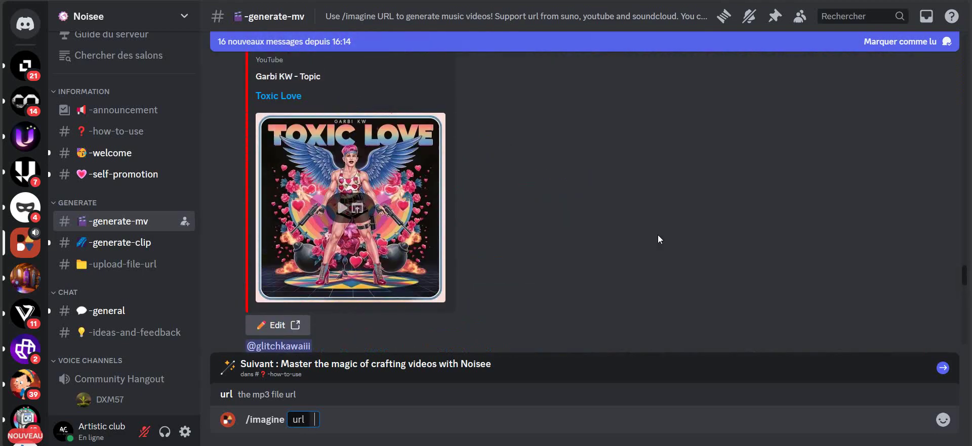
{"action": "scroll", "coordinate": [658, 235], "scroll_direction": "up", "scroll_amount": 3}
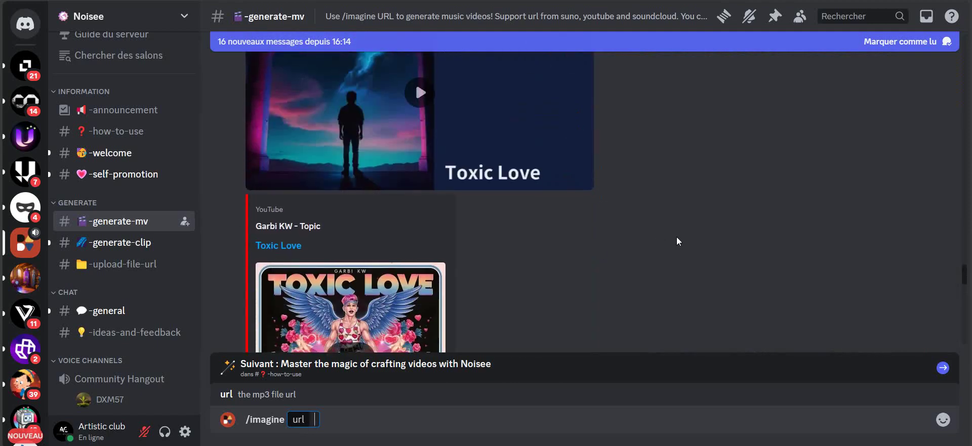
{"action": "scroll", "coordinate": [679, 235], "scroll_direction": "up", "scroll_amount": 3}
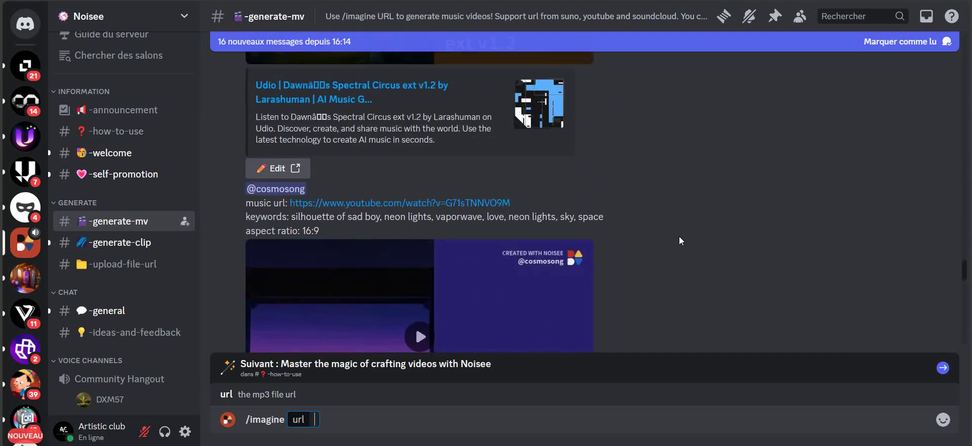
{"action": "scroll", "coordinate": [679, 236], "scroll_direction": "up", "scroll_amount": 10}
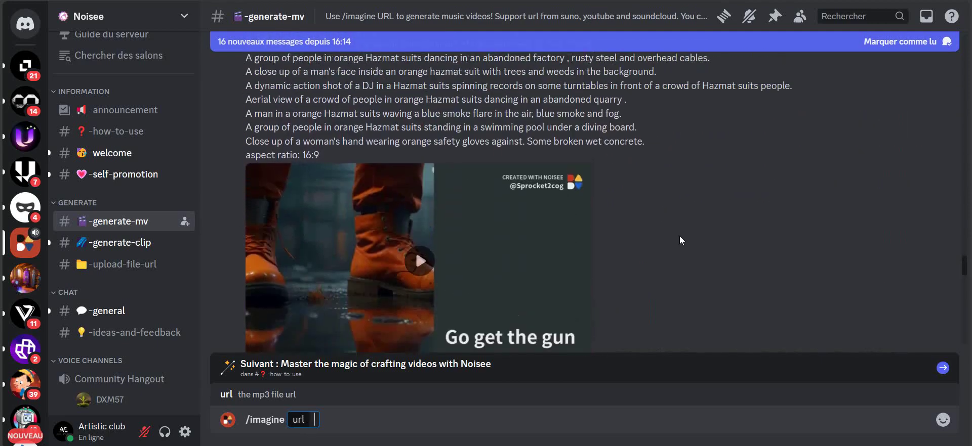
Step: Look back through earlier posts in the generate-mv channel for the Starry_Rhythmic_Dreams.mp3 music video, examining keywords and styles along the way
{"action": "scroll", "coordinate": [680, 236], "scroll_direction": "up", "scroll_amount": 15}
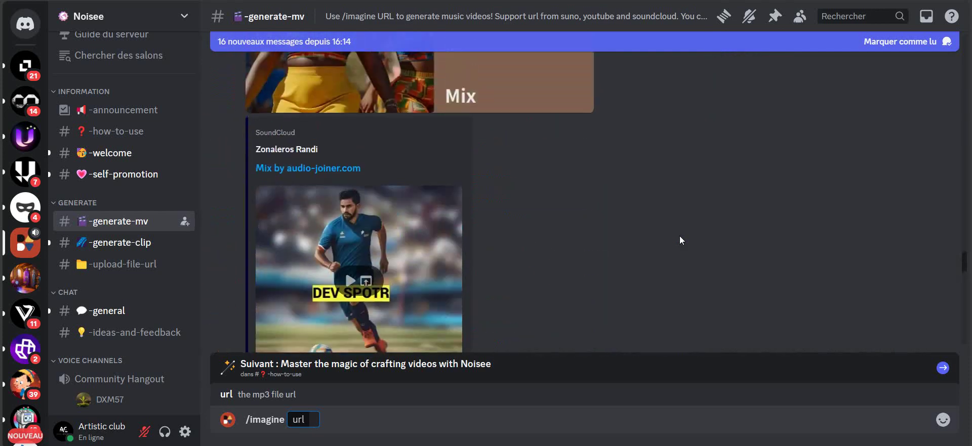
{"action": "scroll", "coordinate": [680, 236], "scroll_direction": "up", "scroll_amount": 5}
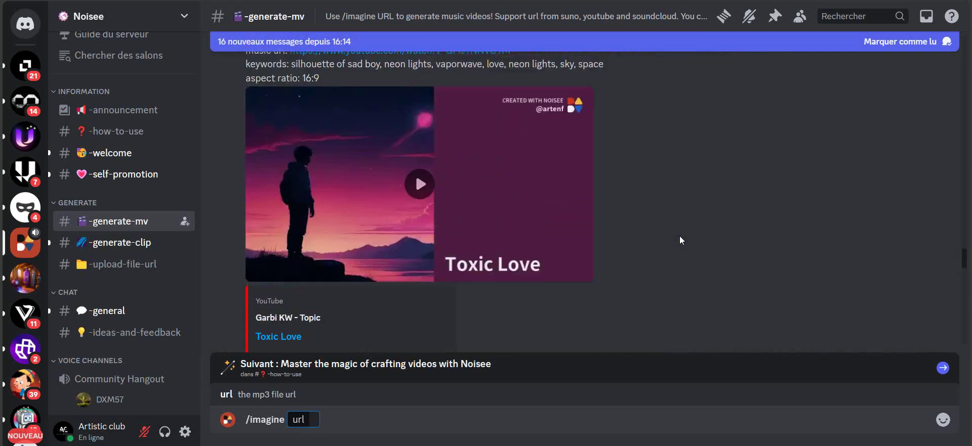
{"action": "scroll", "coordinate": [680, 236], "scroll_direction": "up", "scroll_amount": 10}
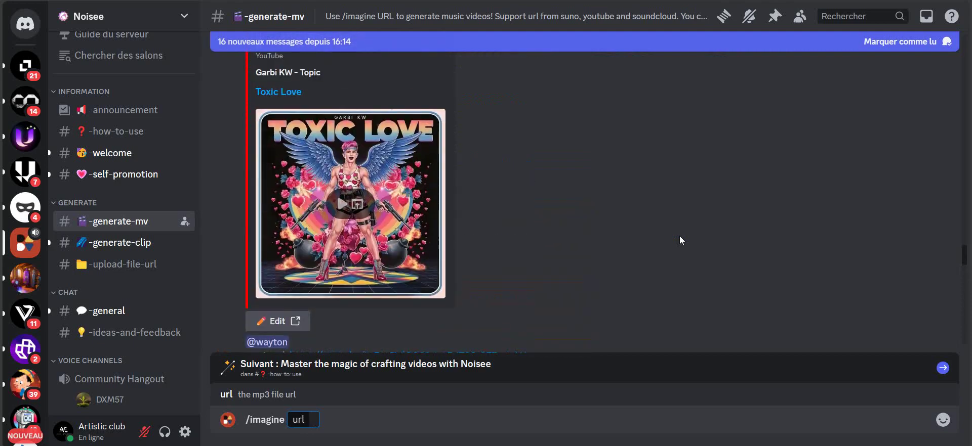
{"action": "scroll", "coordinate": [679, 236], "scroll_direction": "up", "scroll_amount": 10}
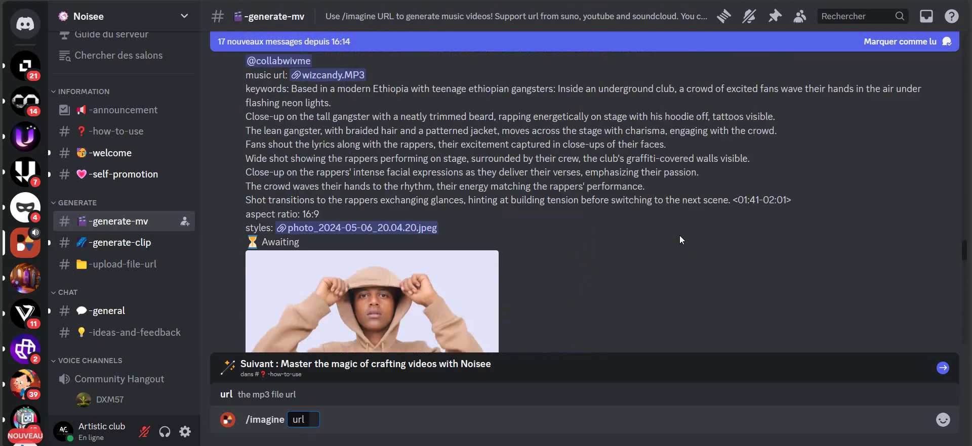
{"action": "scroll", "coordinate": [679, 236], "scroll_direction": "up", "scroll_amount": 10}
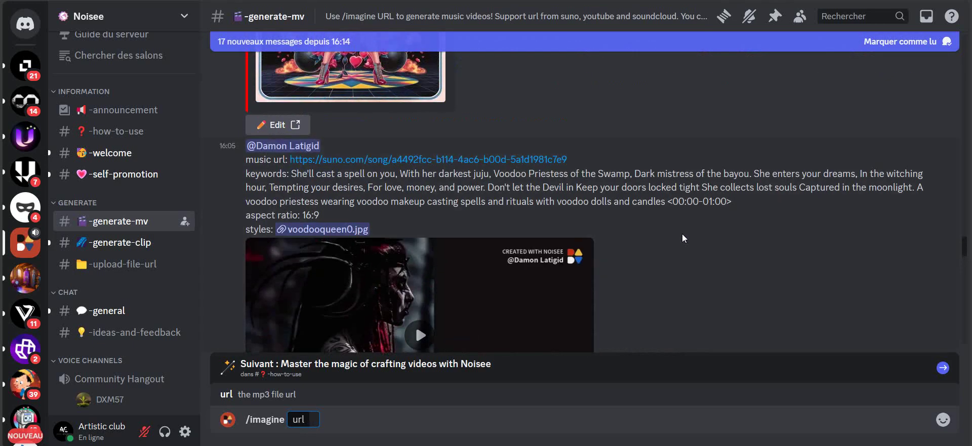
{"action": "scroll", "coordinate": [688, 231], "scroll_direction": "up", "scroll_amount": 10}
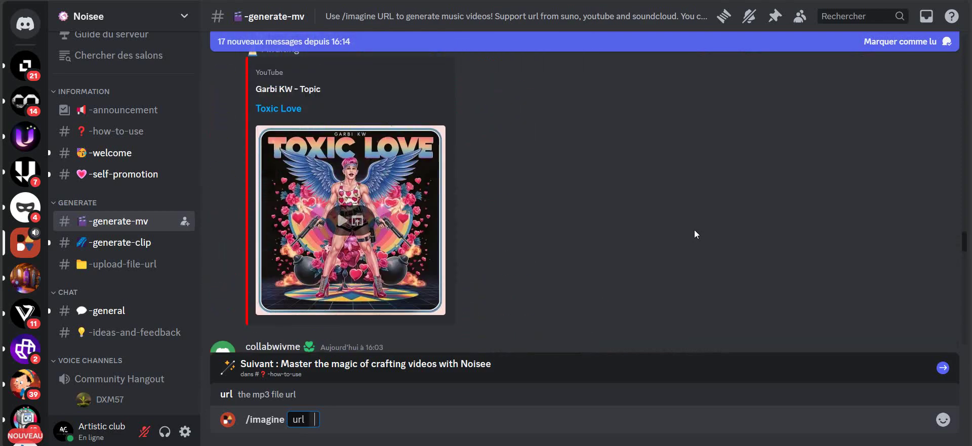
{"action": "scroll", "coordinate": [695, 232], "scroll_direction": "up", "scroll_amount": 10}
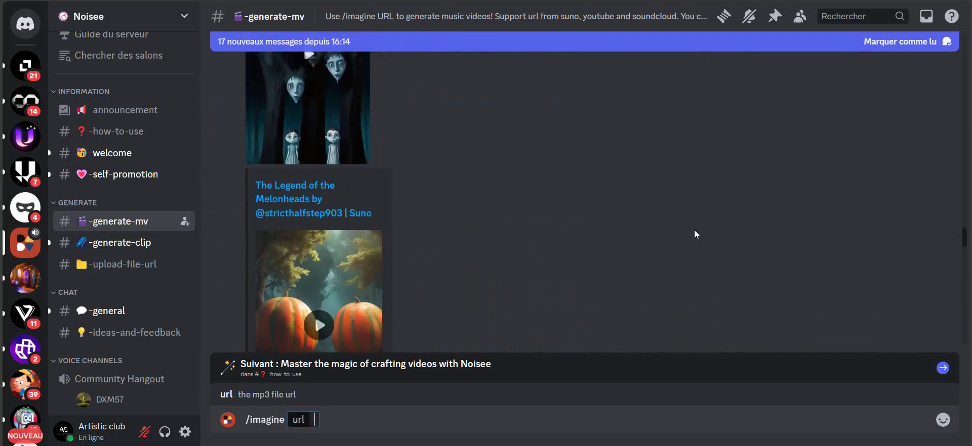
{"action": "scroll", "coordinate": [694, 228], "scroll_direction": "up", "scroll_amount": 5}
{"action": "scroll", "coordinate": [694, 229], "scroll_direction": "down", "scroll_amount": 3}
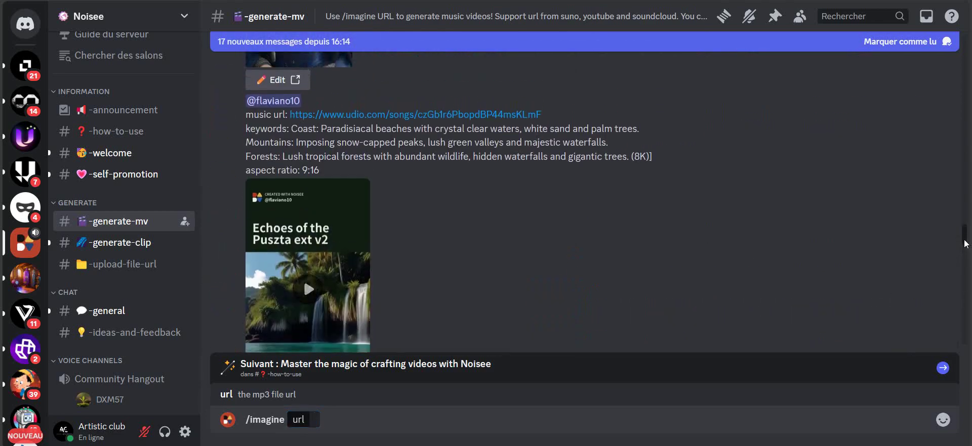
{"action": "scroll", "coordinate": [965, 244], "scroll_direction": "up", "scroll_amount": 10}
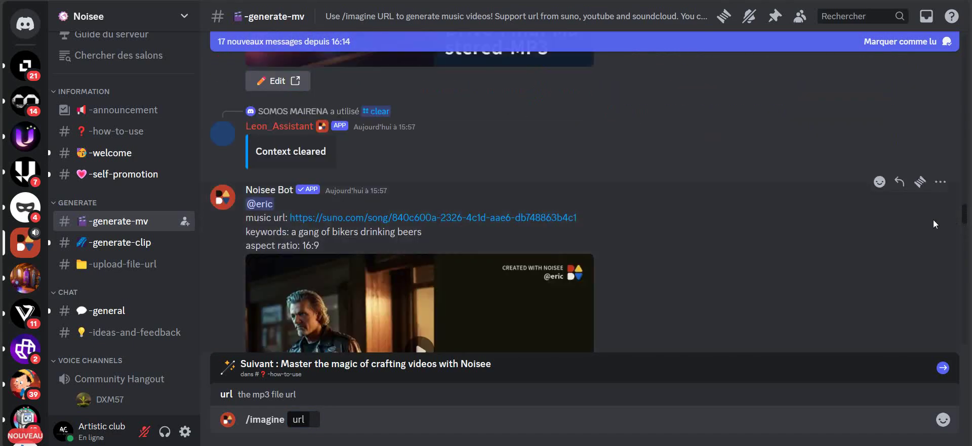
{"action": "scroll", "coordinate": [906, 225], "scroll_direction": "down", "scroll_amount": 3}
{"action": "scroll", "coordinate": [879, 229], "scroll_direction": "up", "scroll_amount": 10}
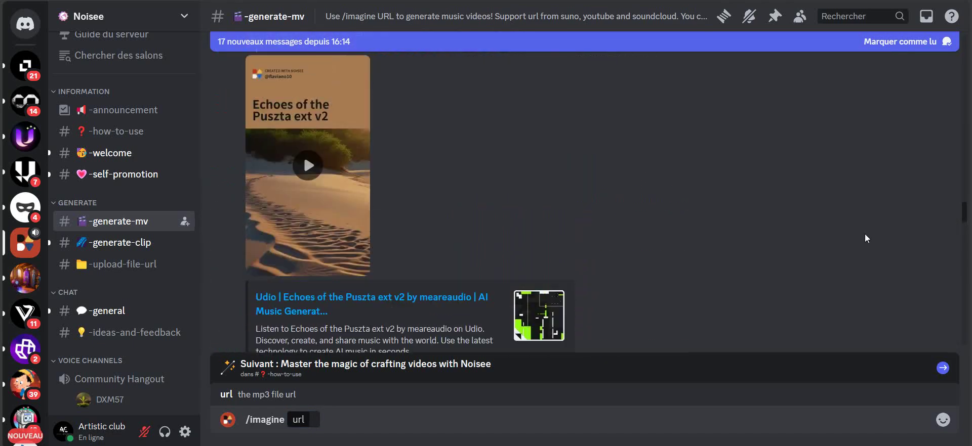
{"action": "scroll", "coordinate": [866, 235], "scroll_direction": "up", "scroll_amount": 10}
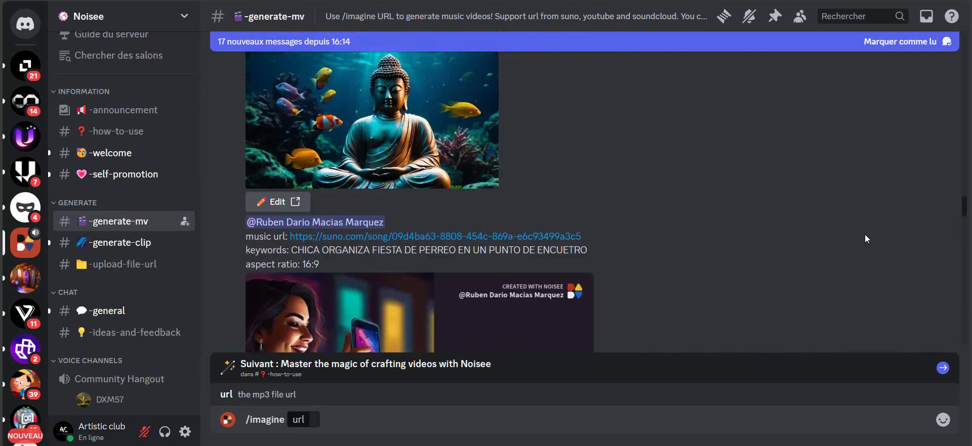
{"action": "scroll", "coordinate": [864, 235], "scroll_direction": "up", "scroll_amount": 10}
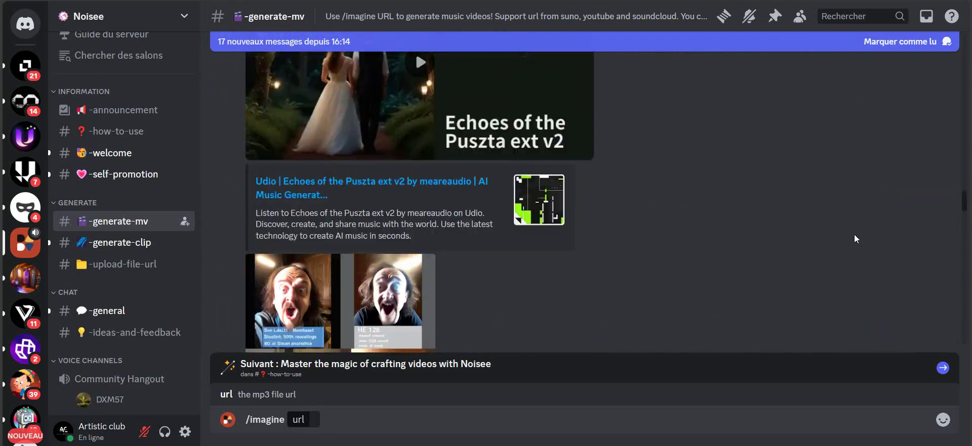
{"action": "scroll", "coordinate": [855, 238], "scroll_direction": "up", "scroll_amount": 15}
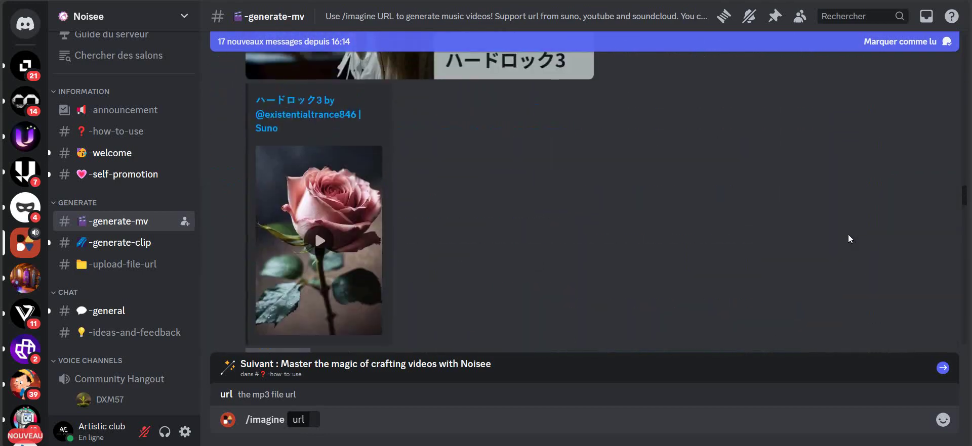
{"action": "scroll", "coordinate": [849, 235], "scroll_direction": "up", "scroll_amount": 15}
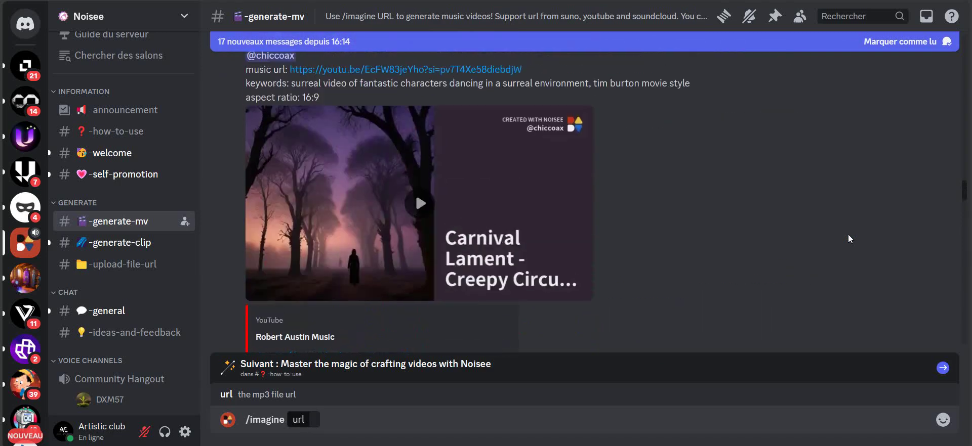
{"action": "scroll", "coordinate": [848, 234], "scroll_direction": "up", "scroll_amount": 15}
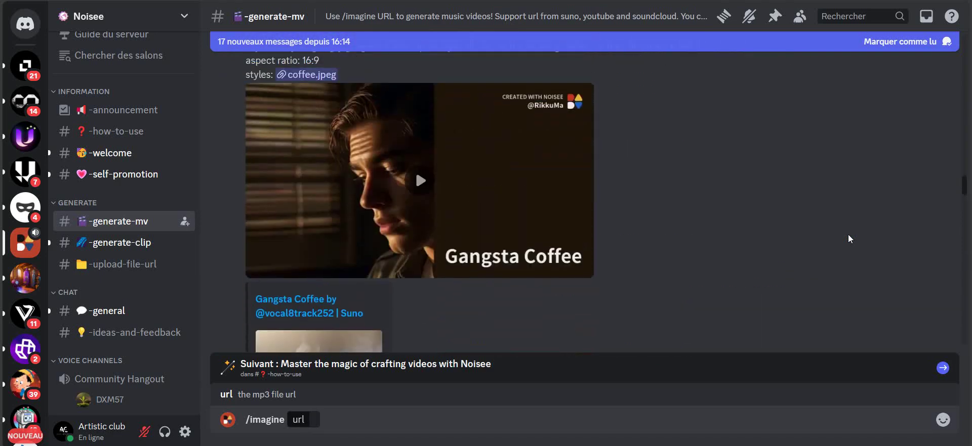
{"action": "scroll", "coordinate": [849, 234], "scroll_direction": "up", "scroll_amount": 15}
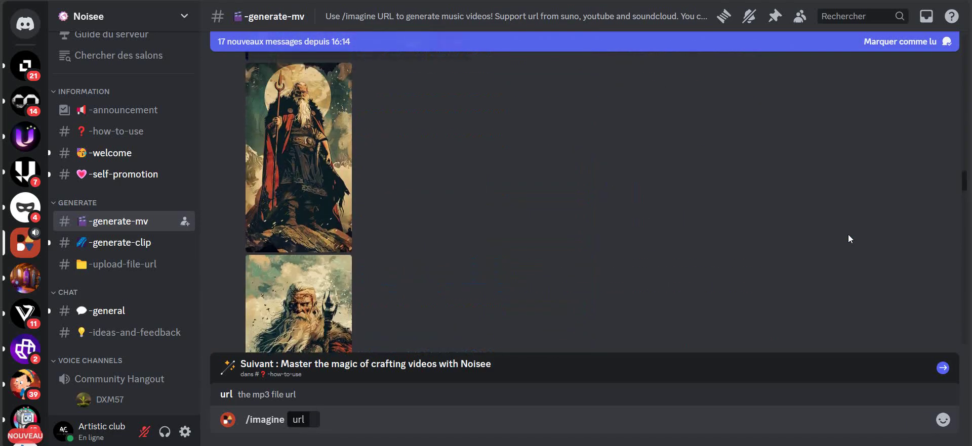
{"action": "scroll", "coordinate": [849, 235], "scroll_direction": "up", "scroll_amount": 15}
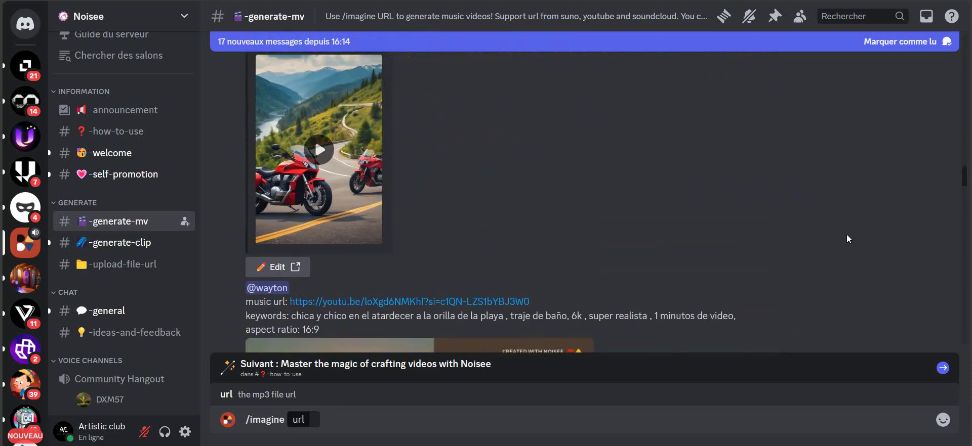
{"action": "scroll", "coordinate": [846, 235], "scroll_direction": "up", "scroll_amount": 10}
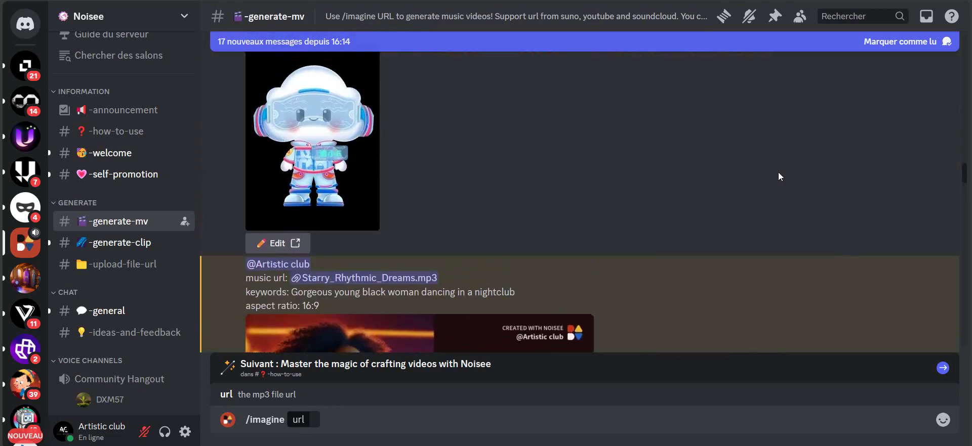
{"action": "scroll", "coordinate": [749, 184], "scroll_direction": "down", "scroll_amount": 1}
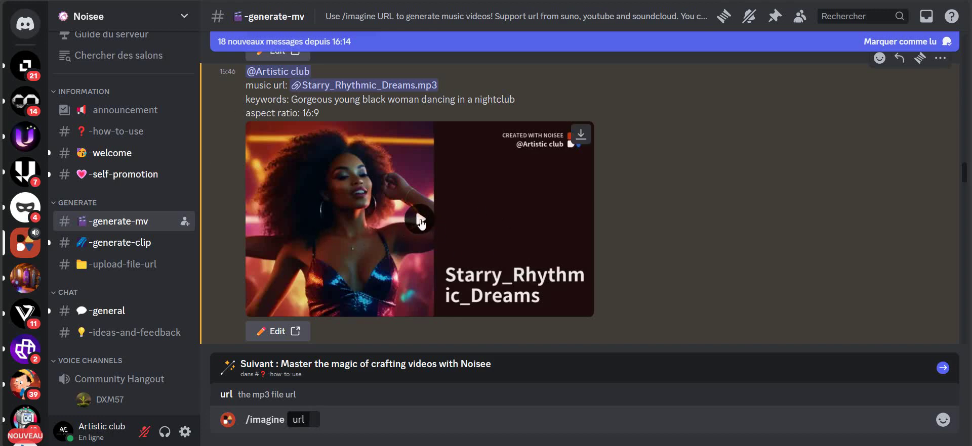
Step: Play the Starry_Rhythmic_Dreams music video, view it briefly in full screen and return to the channel
{"action": "left_click", "coordinate": [420, 221]}
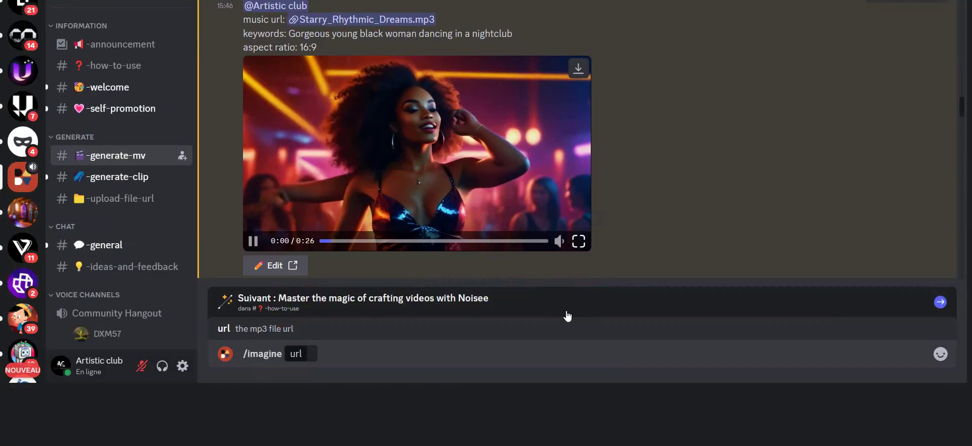
{"action": "left_click", "coordinate": [579, 241]}
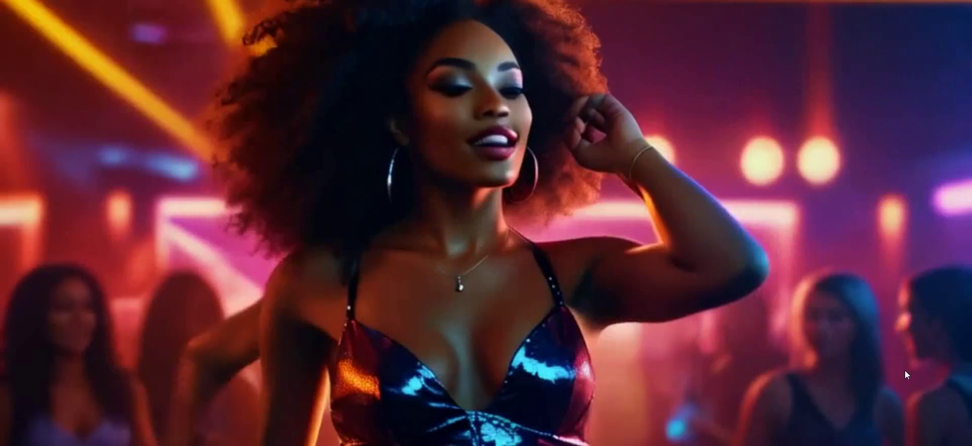
{"action": "key", "text": "Escape"}
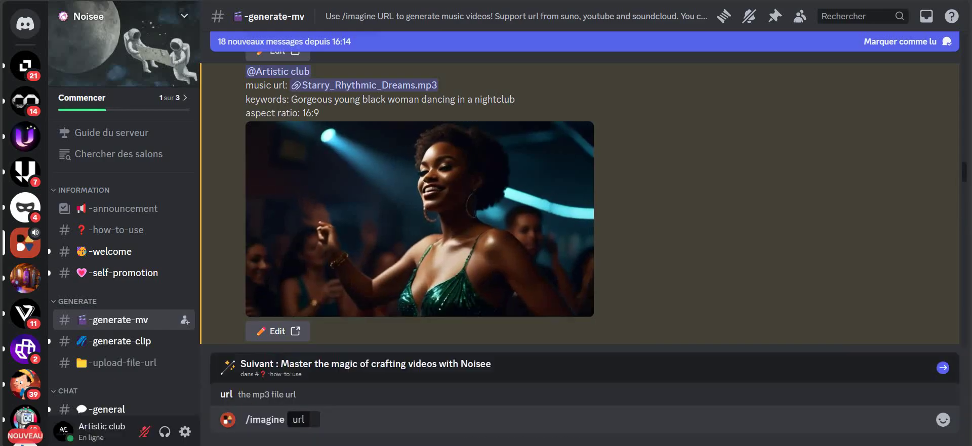
Step: Check the system volume, raise the Starry_Rhythmic_Dreams video's own volume and watch it in full screen to the end
{"action": "key", "text": "super+a"}
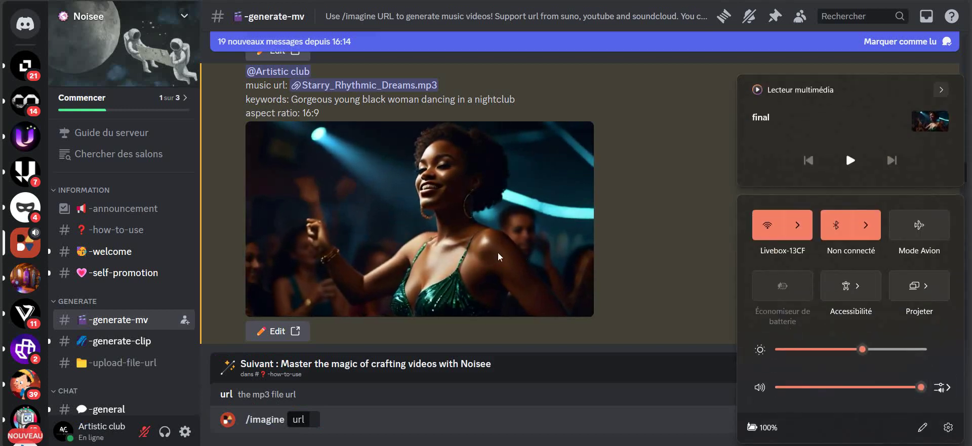
{"action": "mouse_move", "coordinate": [562, 307]}
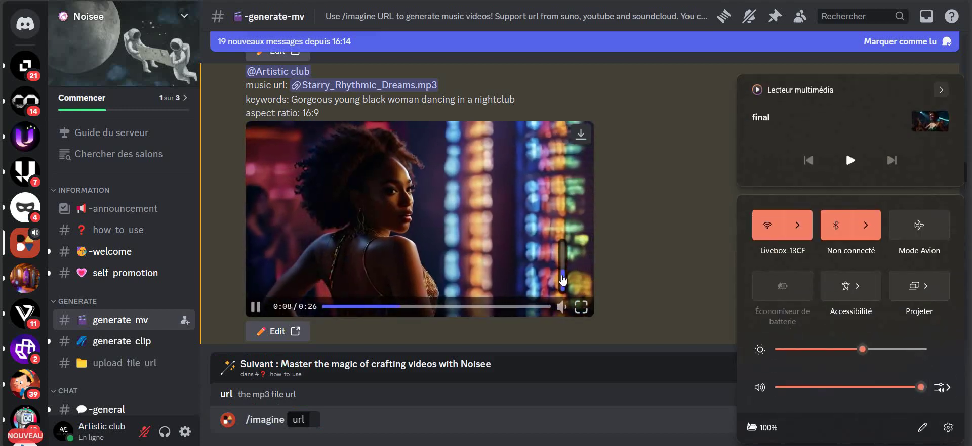
{"action": "left_click", "coordinate": [563, 268]}
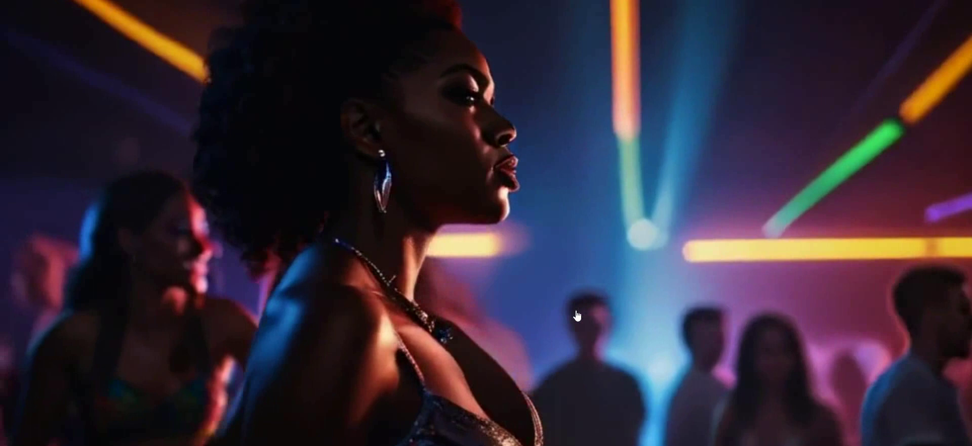
{"action": "left_click", "coordinate": [578, 317]}
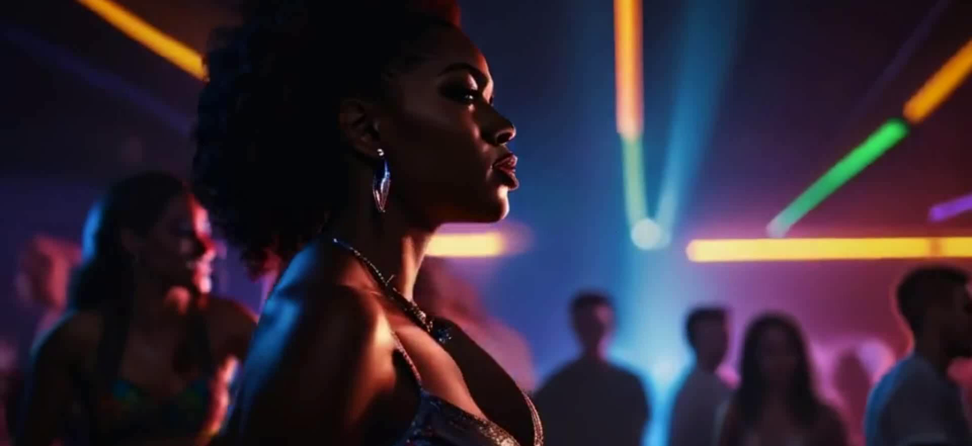
{"action": "key", "text": "Escape"}
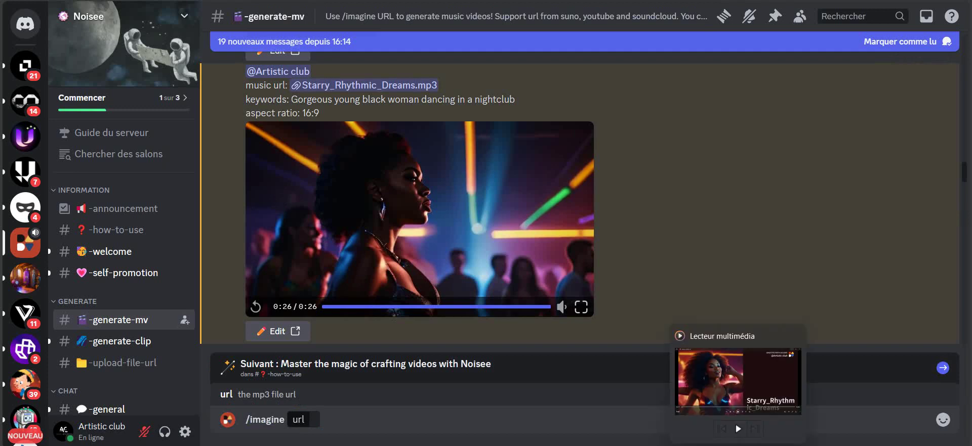
Step: Switch to the media player, play the video named final and lower the system volume to just over a quarter
{"action": "left_click", "coordinate": [738, 377]}
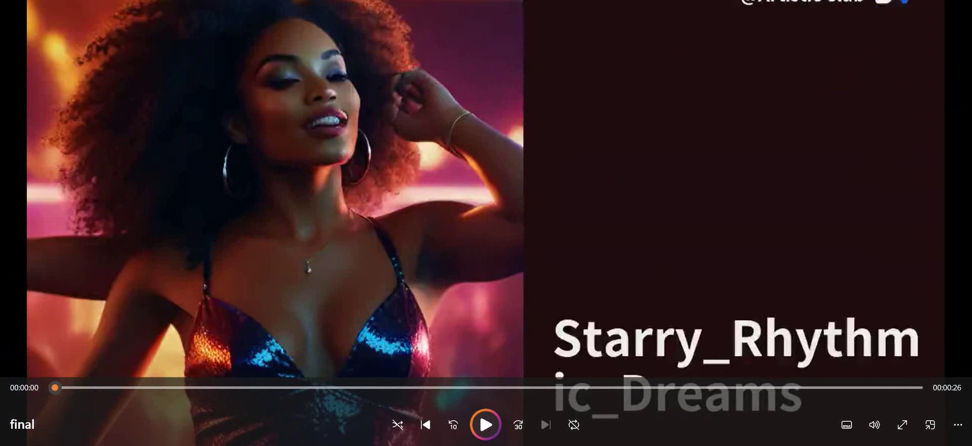
{"action": "left_click", "coordinate": [487, 426]}
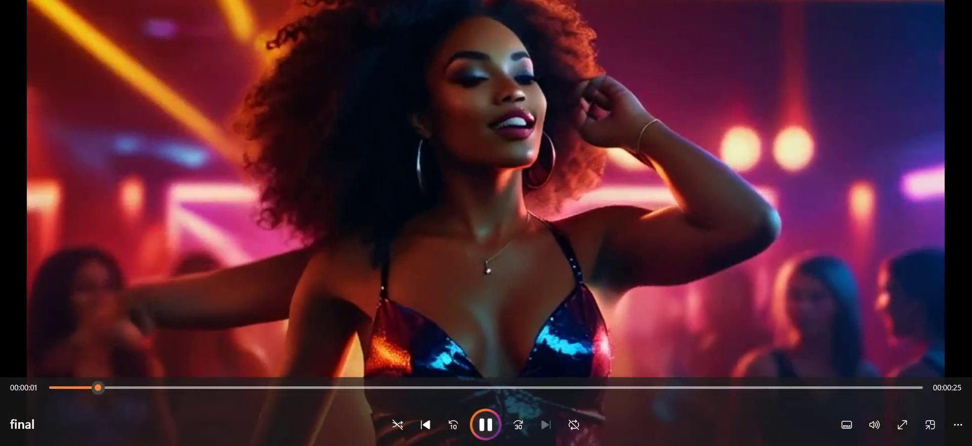
{"action": "left_click", "coordinate": [883, 443]}
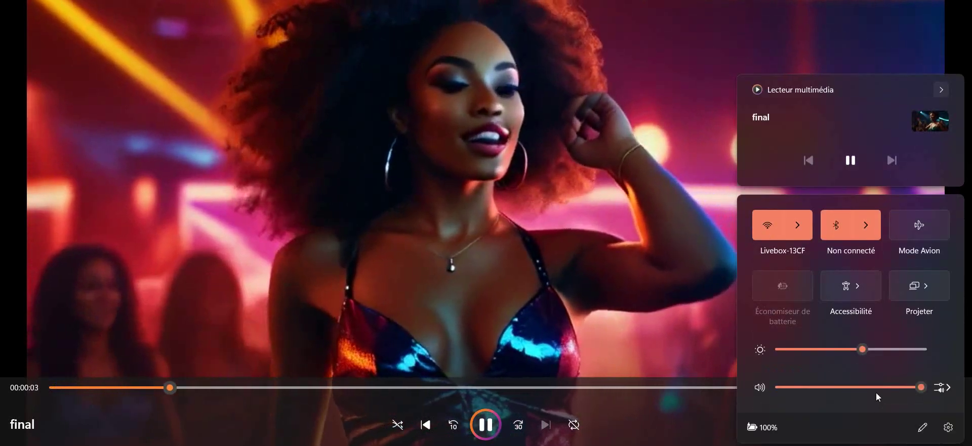
{"action": "left_click_drag", "start_coordinate": [873, 391], "coordinate": [818, 388]}
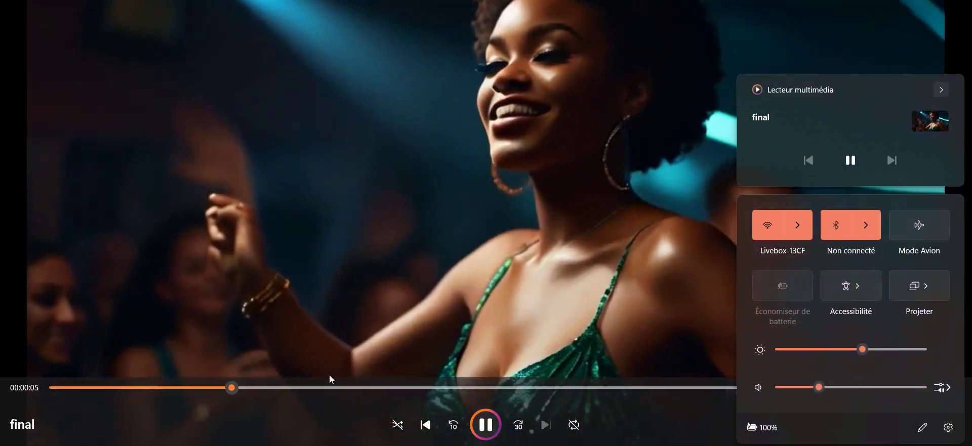
{"action": "left_click", "coordinate": [341, 212]}
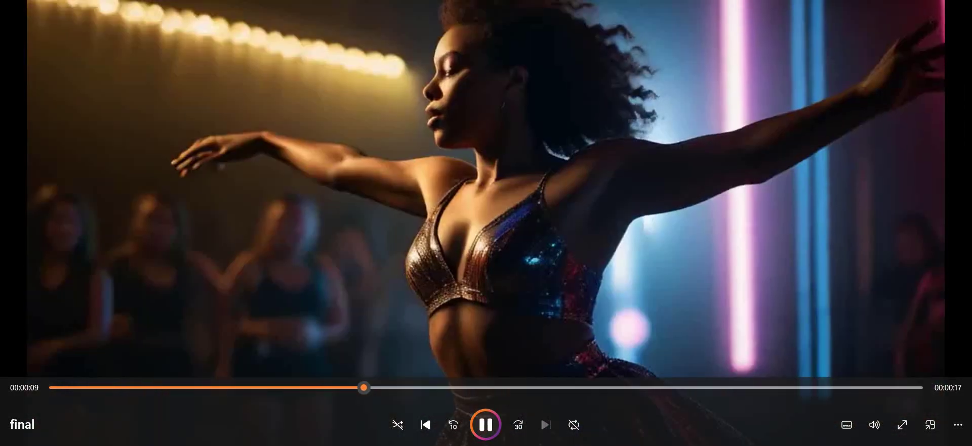
Step: Reduce the system volume a little further, to about a fifth, and watch the video through to its end
{"action": "left_click", "coordinate": [859, 445]}
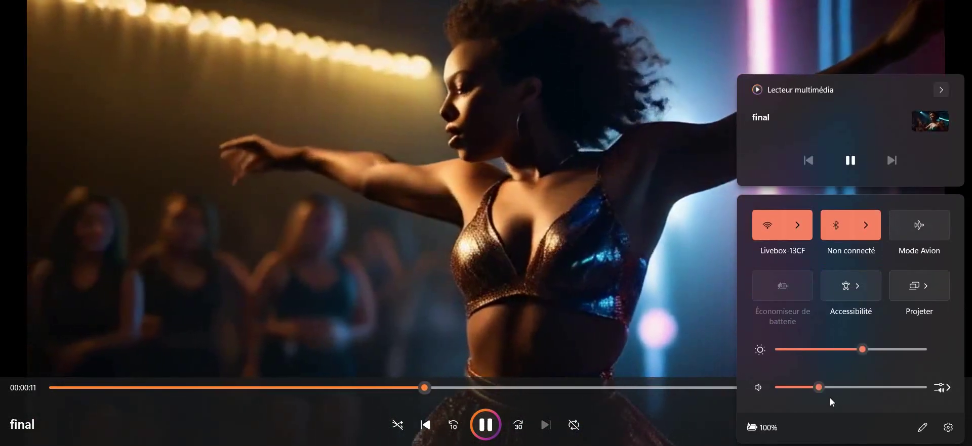
{"action": "left_click_drag", "start_coordinate": [819, 388], "coordinate": [810, 394]}
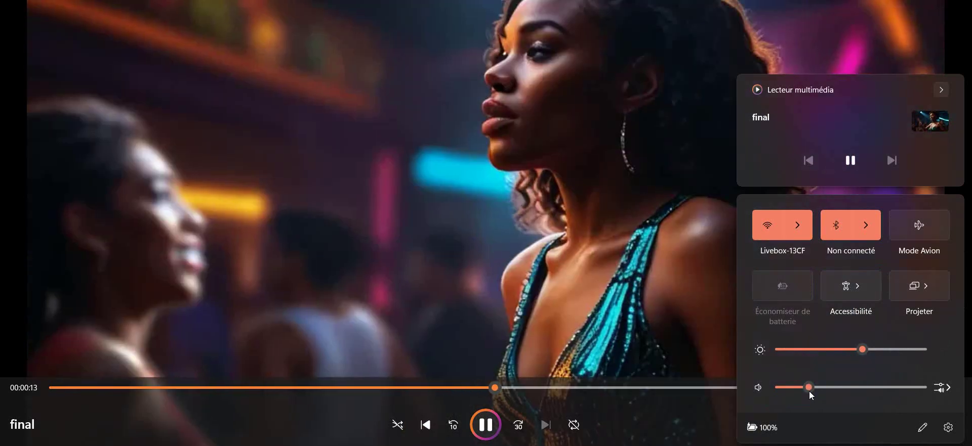
{"action": "left_click", "coordinate": [101, 109]}
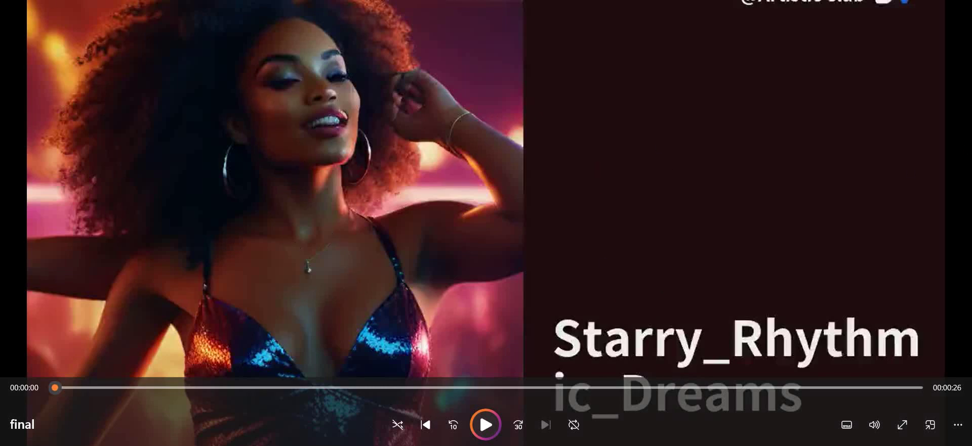
Step: Close the media player, switch to Udio and play the song Urban Soulstice ext v2.2.2
{"action": "key", "text": "alt+F4"}
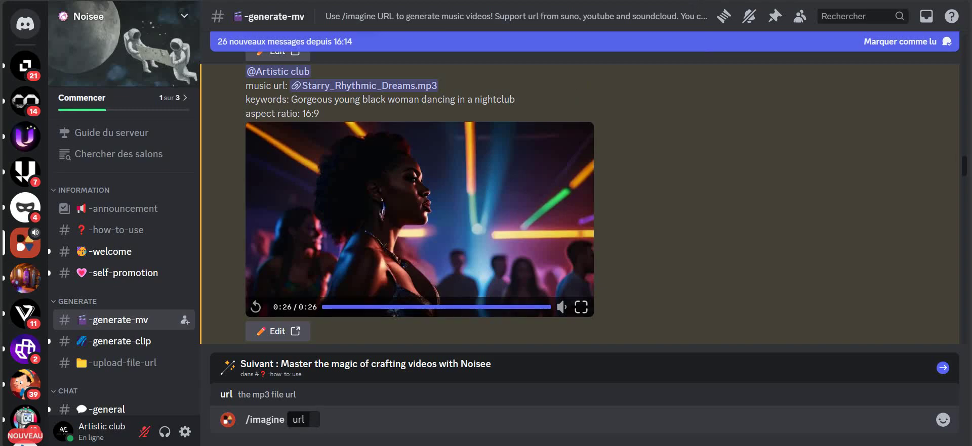
{"action": "key", "text": "alt+Tab"}
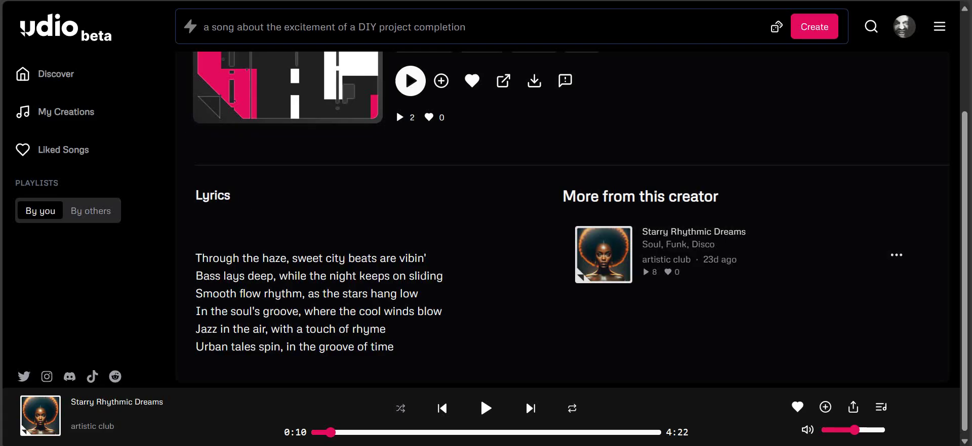
{"action": "scroll", "coordinate": [278, 191], "scroll_direction": "up", "scroll_amount": 3}
{"action": "left_click", "coordinate": [283, 167]}
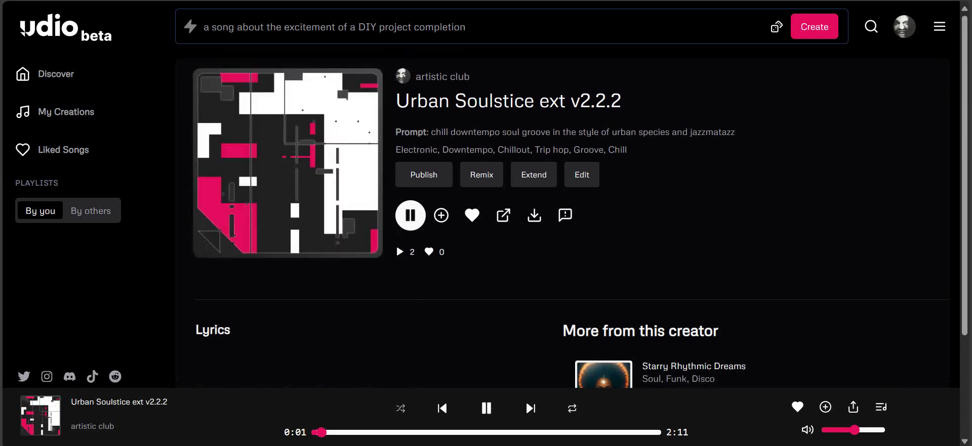
Step: Set the system volume to about 70% while the song plays, then pause Urban Soulstice ext v2.2.2
{"action": "key", "text": "super+a"}
{"action": "left_click", "coordinate": [887, 387]}
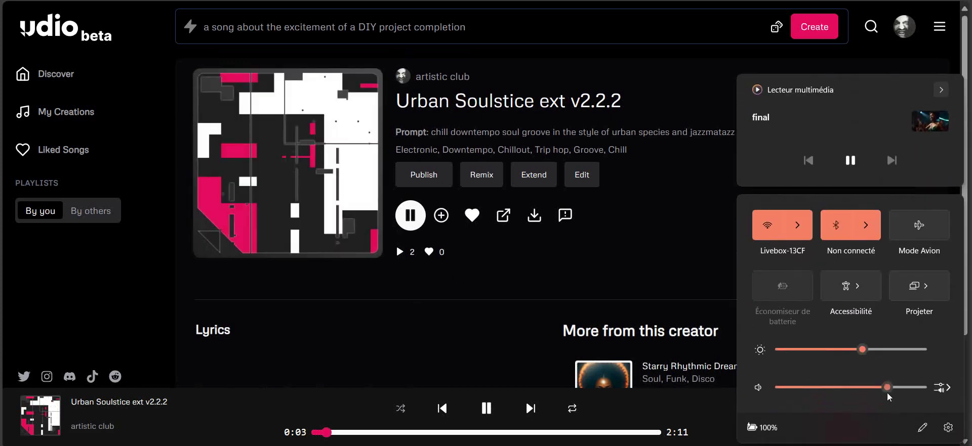
{"action": "left_click", "coordinate": [880, 387]}
{"action": "mouse_move", "coordinate": [238, 192]}
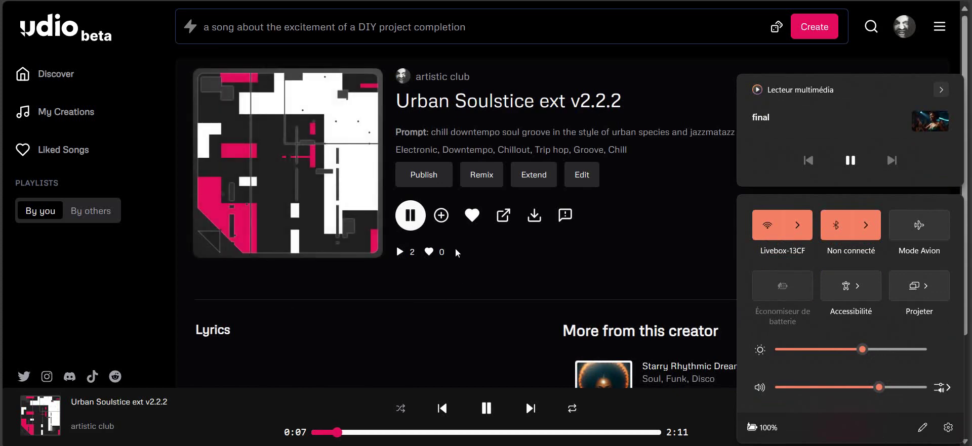
{"action": "left_click", "coordinate": [413, 223]}
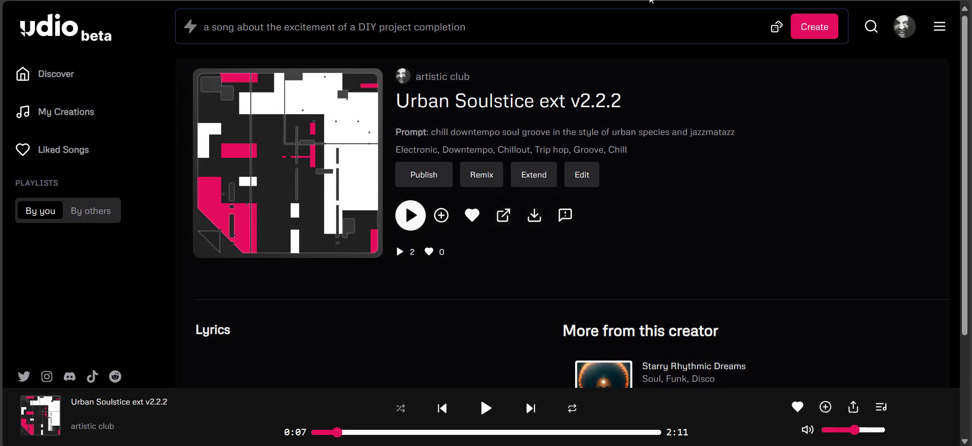
Step: Switch back to Discord and open the upload-file-url channel of the Noisee server
{"action": "key", "text": "alt+Tab"}
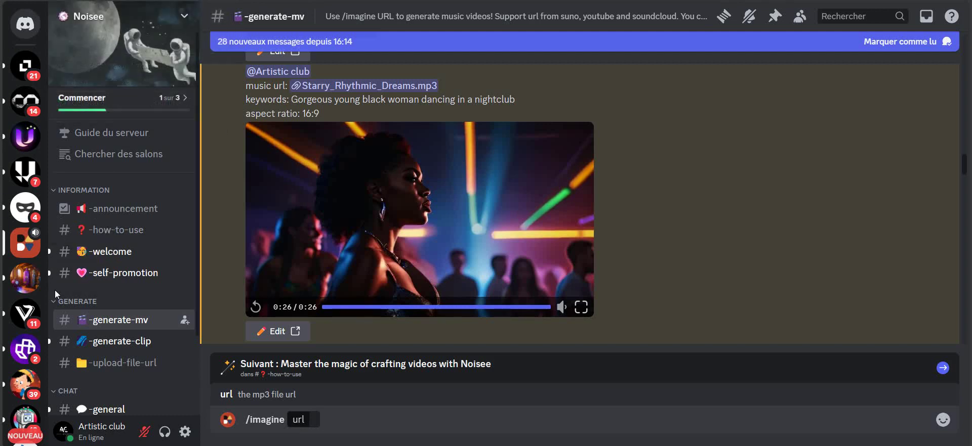
{"action": "mouse_move", "coordinate": [97, 316]}
{"action": "scroll", "coordinate": [96, 294], "scroll_direction": "down", "scroll_amount": 2}
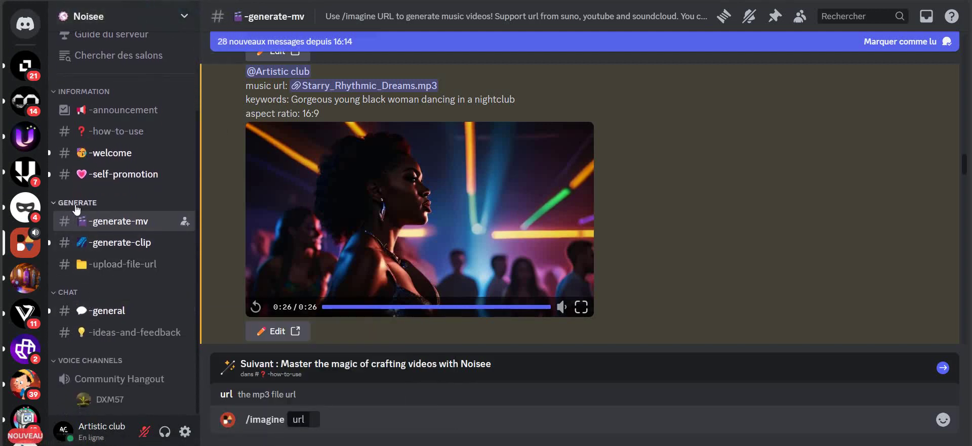
{"action": "mouse_move", "coordinate": [120, 270]}
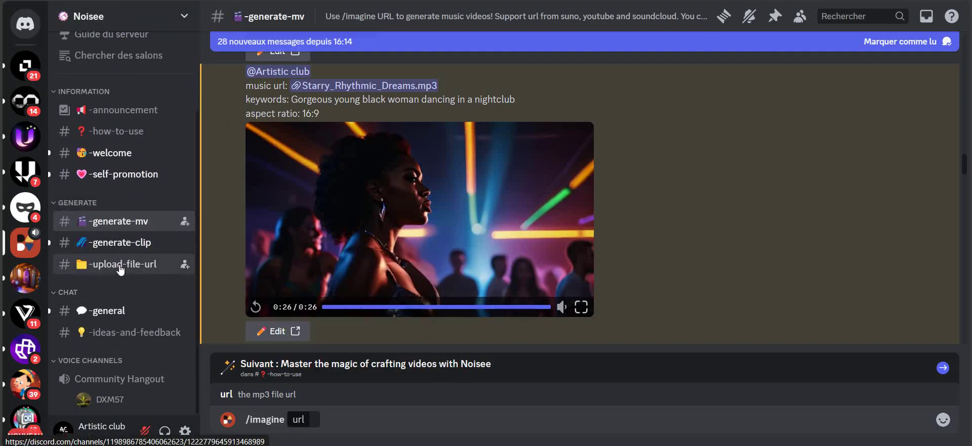
{"action": "left_click", "coordinate": [121, 270]}
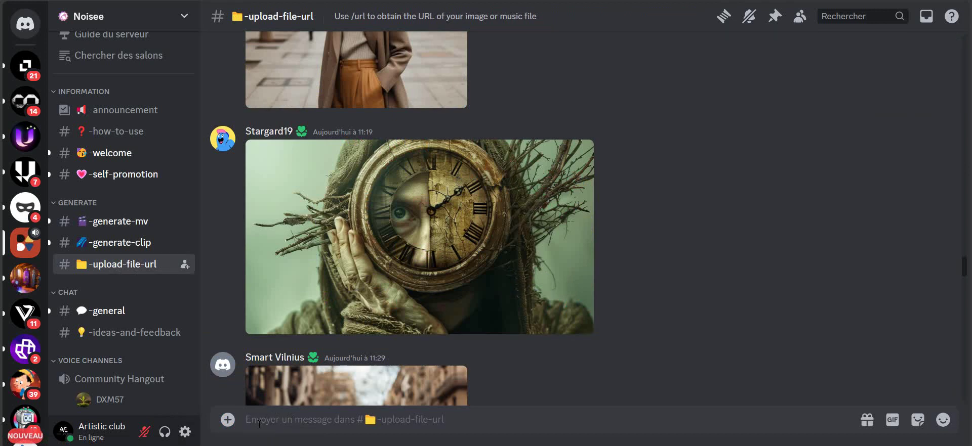
Step: Upload Urban%20Soulstice%20ext%20v2.2.2.mp3 from the Téléchargements folder with Noisee Bot's /url command
{"action": "type", "text": "/"}
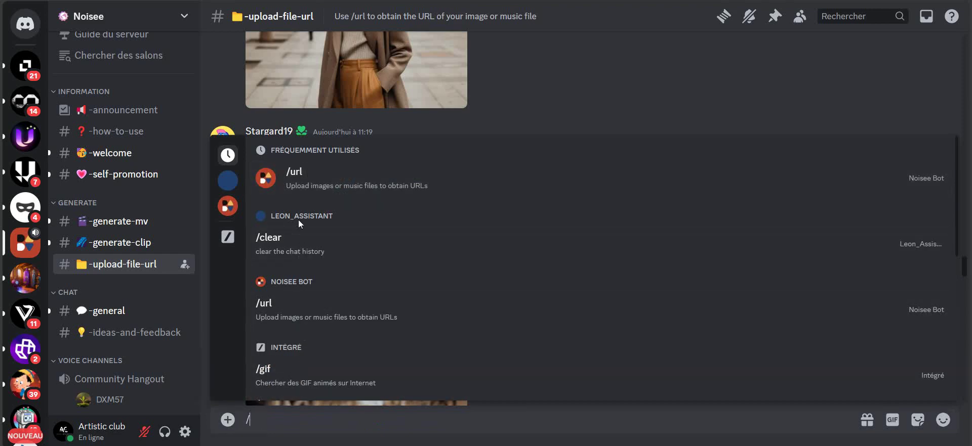
{"action": "left_click", "coordinate": [310, 185]}
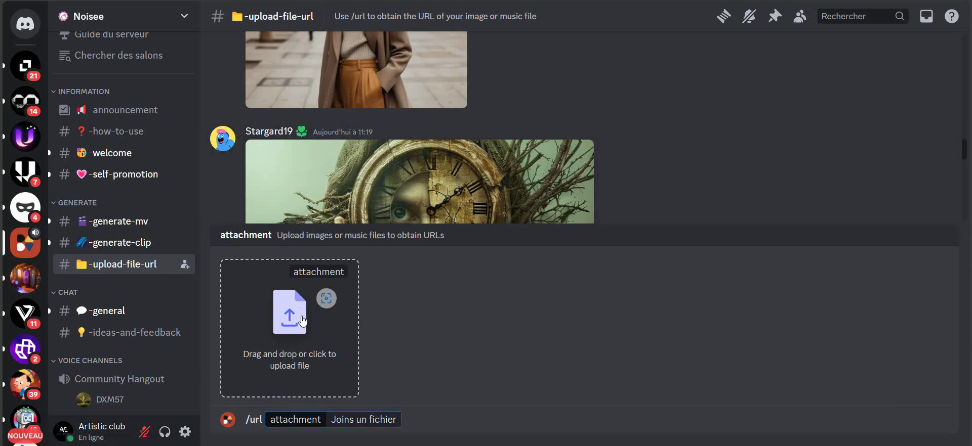
{"action": "left_click", "coordinate": [289, 321]}
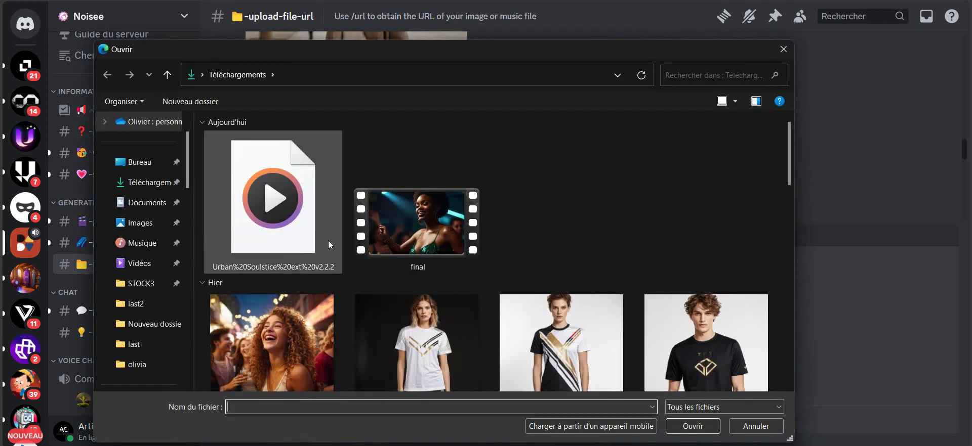
{"action": "double_click", "coordinate": [278, 200]}
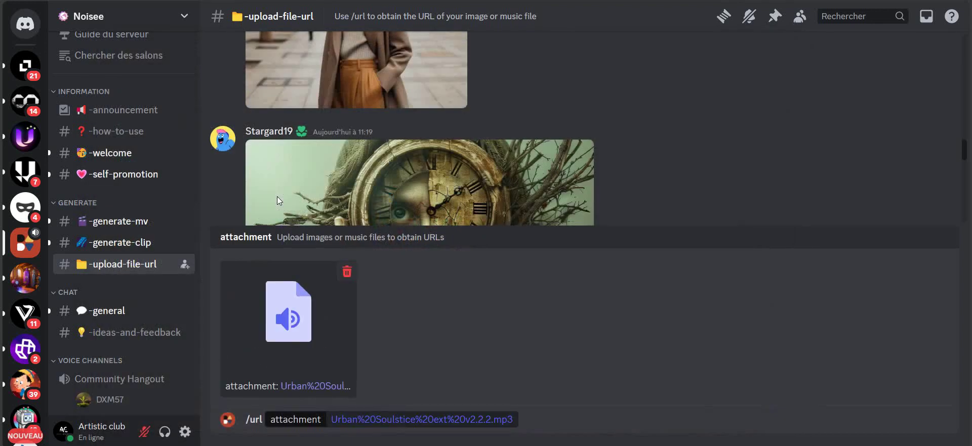
{"action": "left_click", "coordinate": [512, 418]}
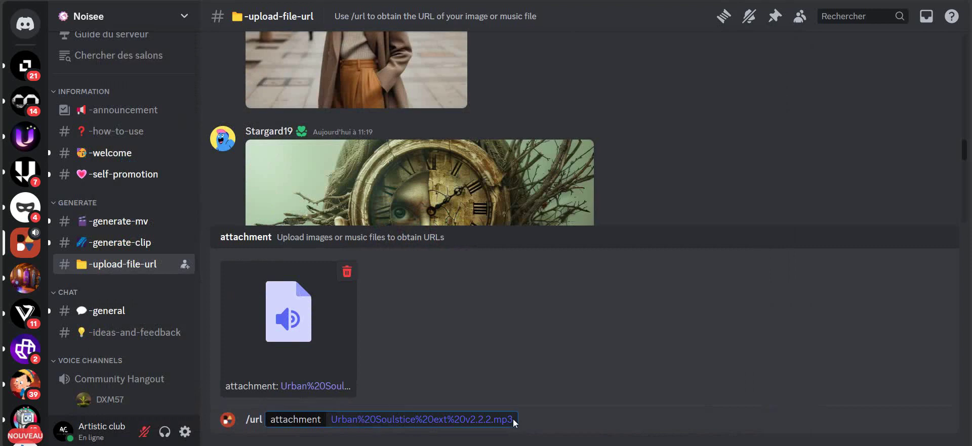
{"action": "key", "text": "Return"}
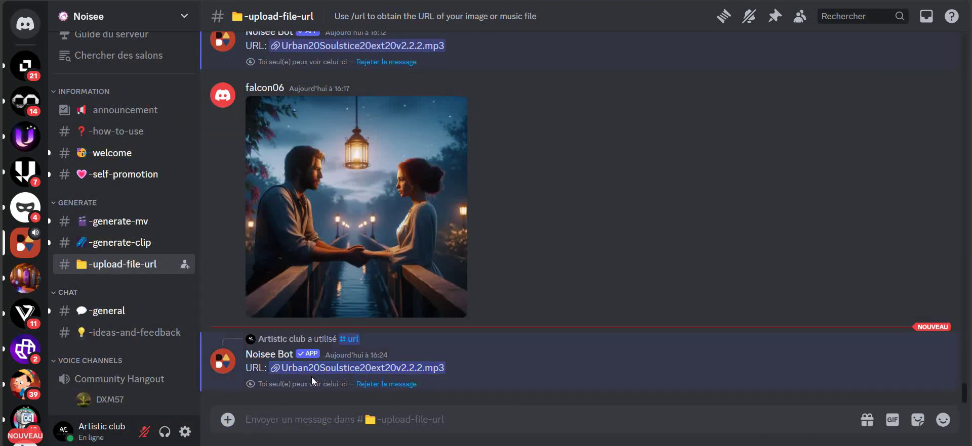
Step: Copy the link of the newly uploaded Urban Soulstice mp3 from Noisee Bot's reply and open the generate-mv channel
{"action": "right_click", "coordinate": [365, 371]}
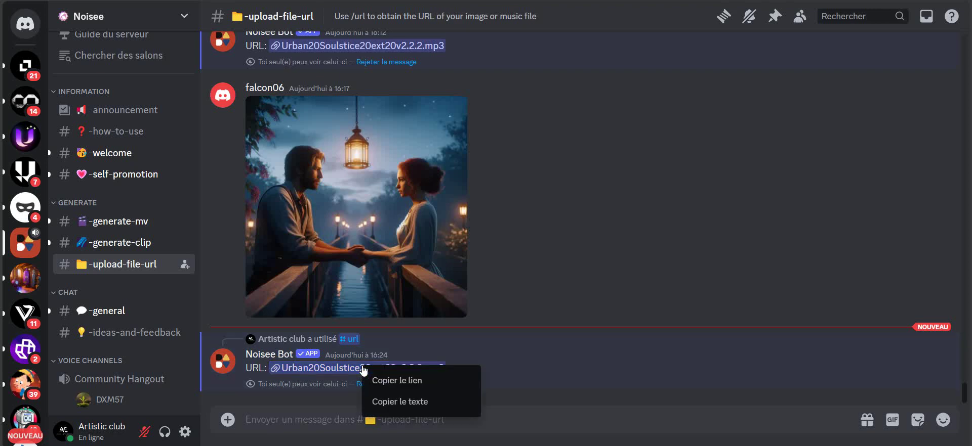
{"action": "left_click", "coordinate": [429, 386]}
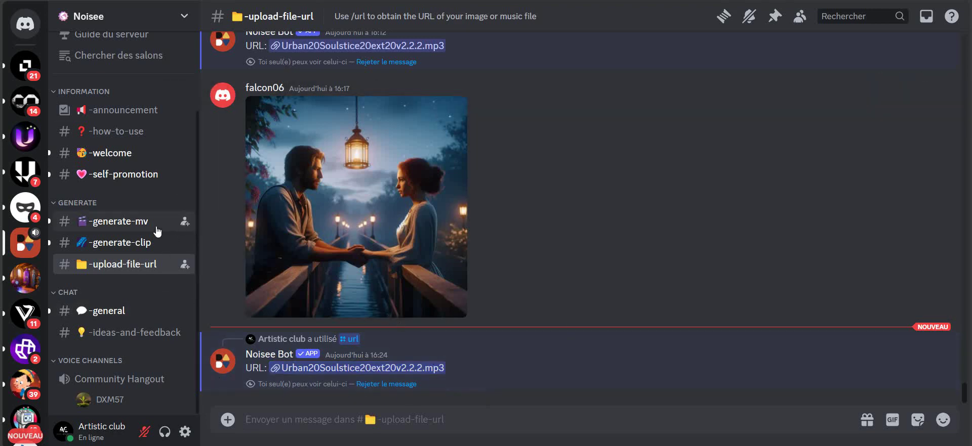
{"action": "mouse_move", "coordinate": [137, 228]}
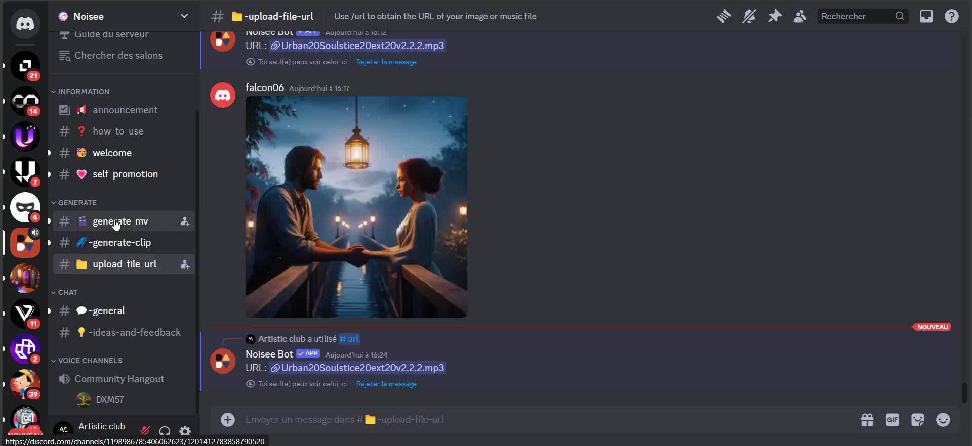
{"action": "left_click", "coordinate": [116, 225]}
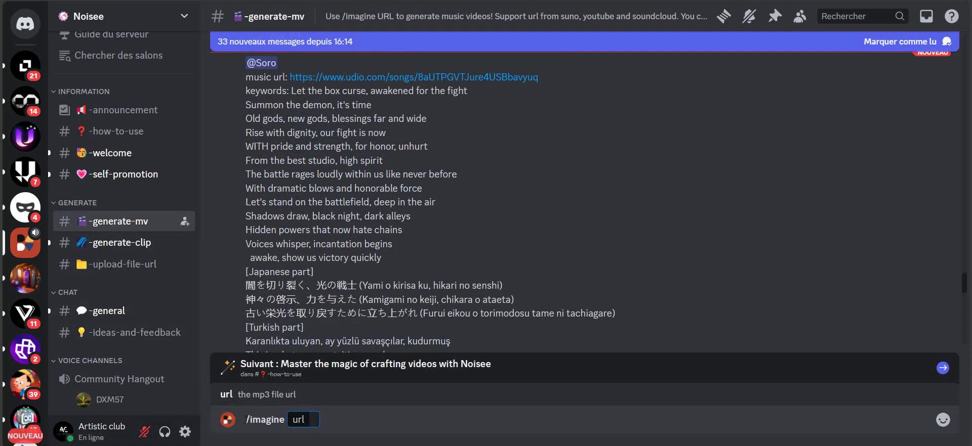
Step: Delete the unfinished /imagine command from the message field and insert a fresh /imagine command with its url parameter
{"action": "left_click", "coordinate": [267, 420]}
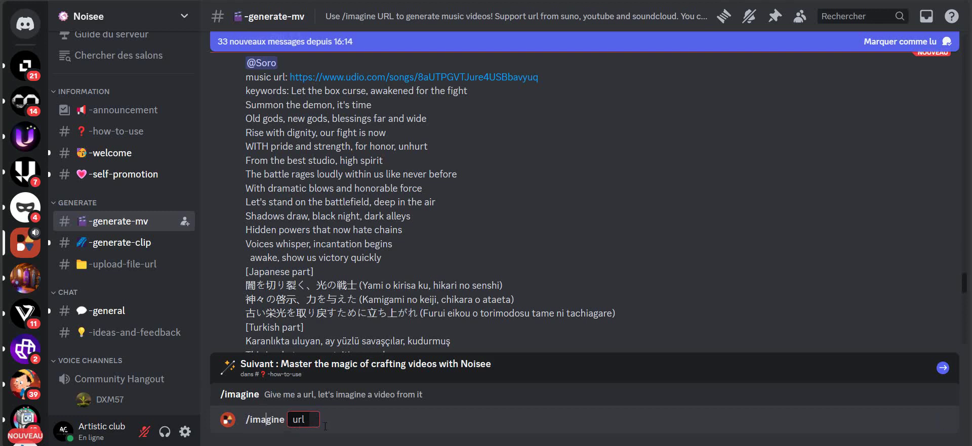
{"action": "left_click_drag", "start_coordinate": [266, 425], "coordinate": [182, 436]}
{"action": "key", "text": "BackSpace"}
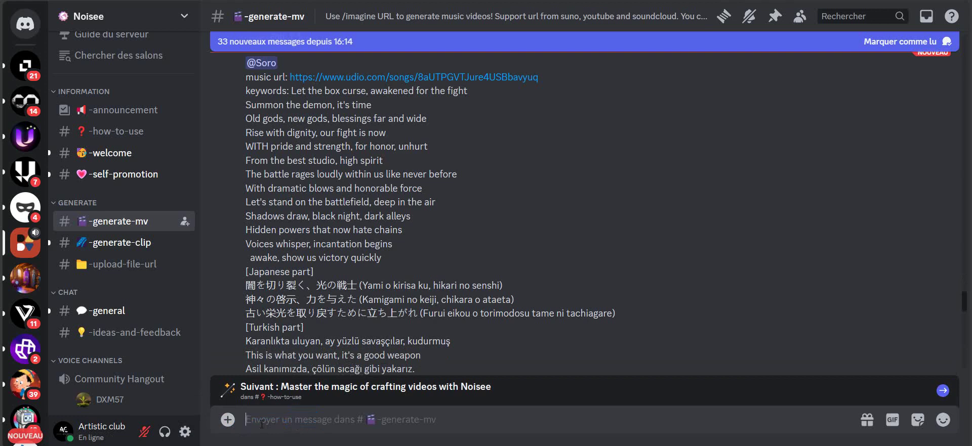
{"action": "type", "text": "/"}
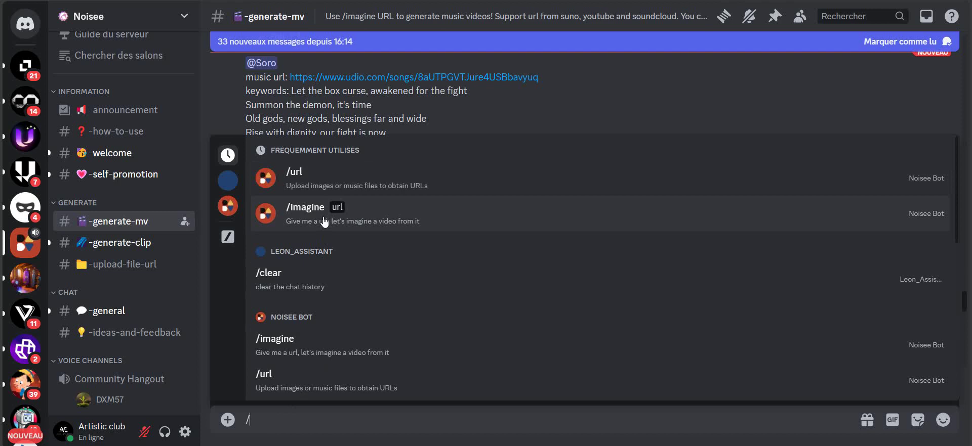
{"action": "left_click", "coordinate": [377, 215]}
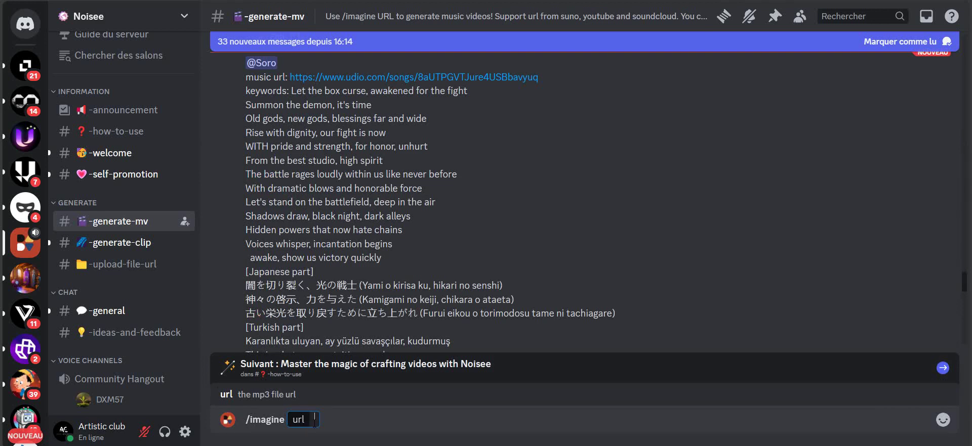
Step: Paste the copied mp3 link as the url of the /imagine command and send it
{"action": "right_click", "coordinate": [313, 423]}
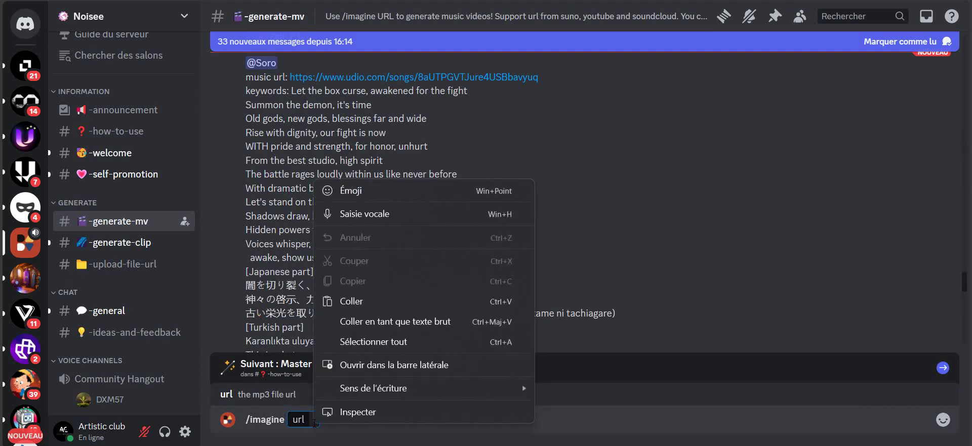
{"action": "left_click", "coordinate": [356, 307]}
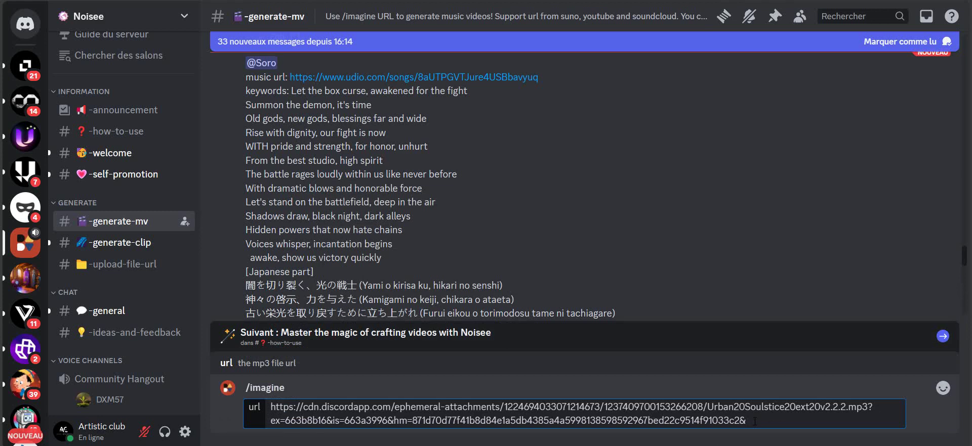
{"action": "key", "text": "Return"}
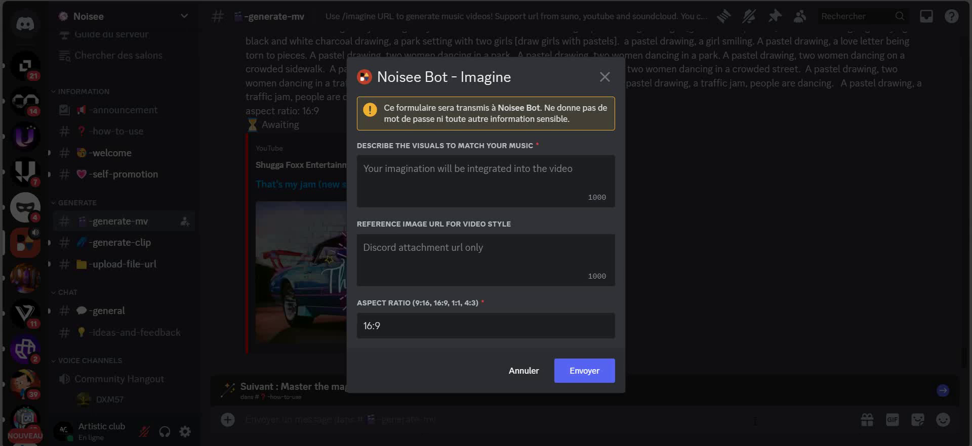
Step: Switch to the Bing translator and clear the previous French text about the woman dancing in a nightclub
{"action": "left_click", "coordinate": [146, 1]}
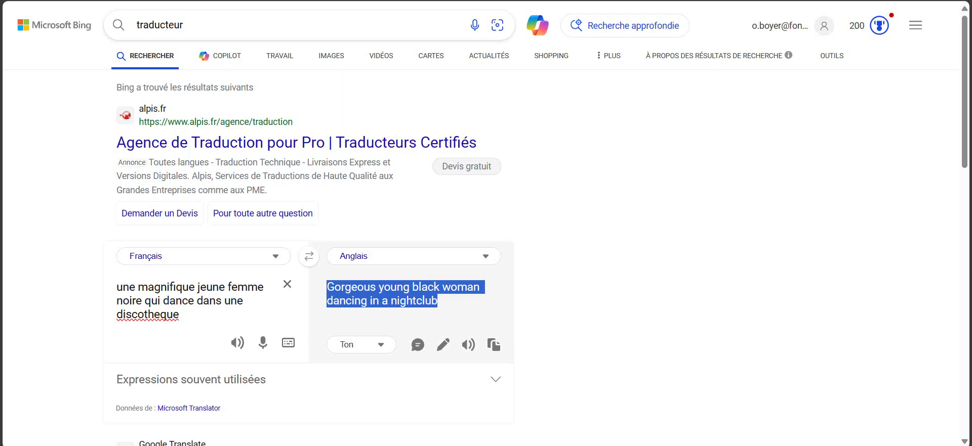
{"action": "left_click", "coordinate": [193, 28]}
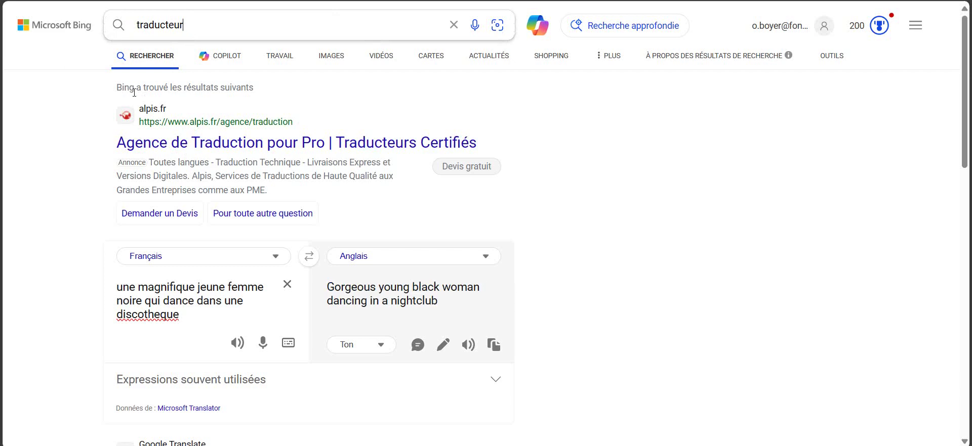
{"action": "left_click", "coordinate": [284, 313]}
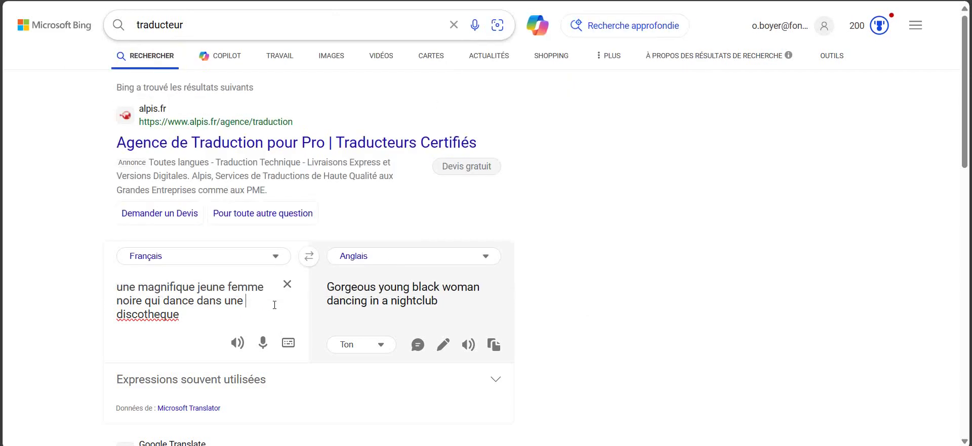
{"action": "left_click", "coordinate": [292, 287]}
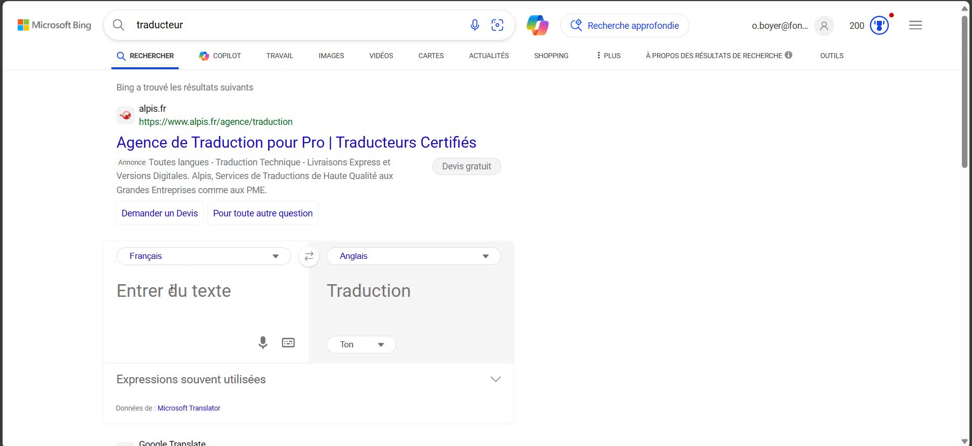
{"action": "type", "text": "des pe"}
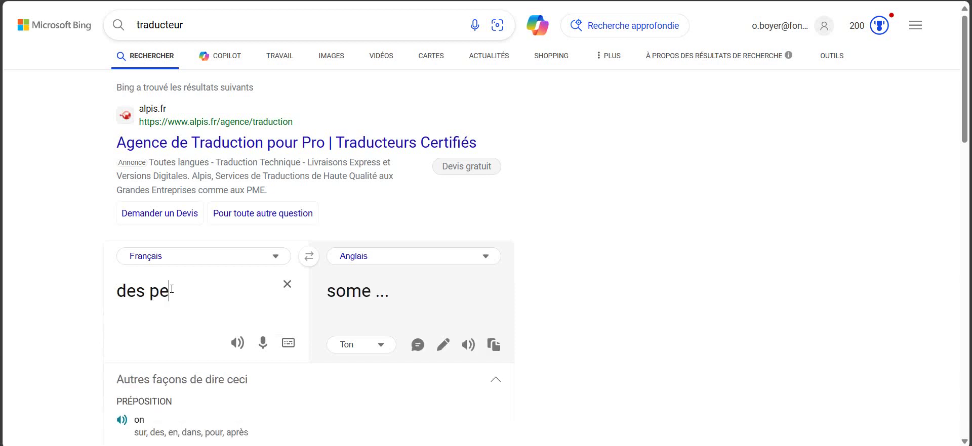
{"action": "type", "text": "rsonnes "}
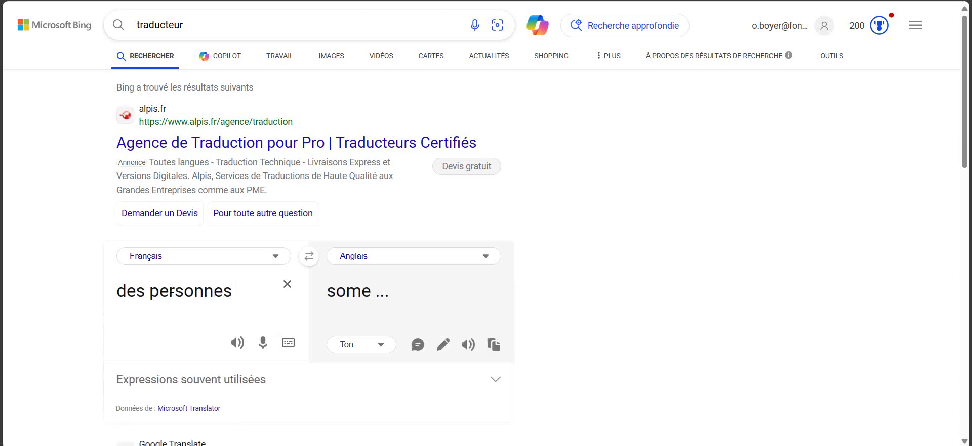
{"action": "type", "text": "qui marche"}
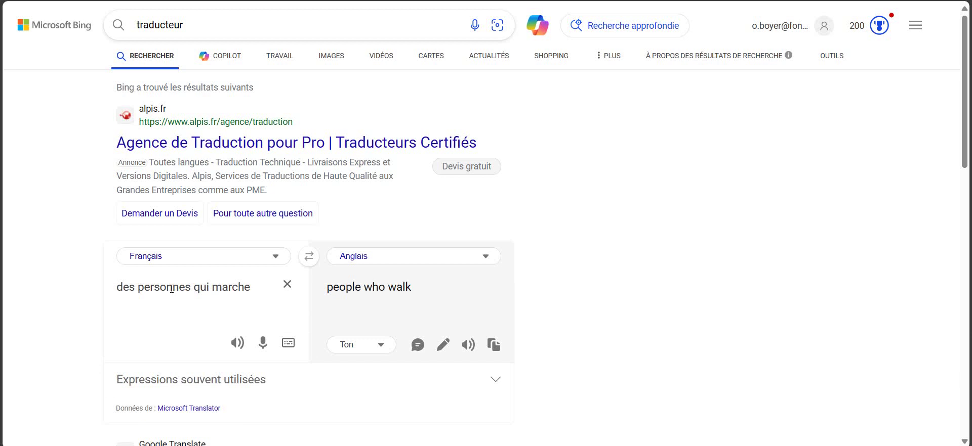
{"action": "type", "text": "nt l"}
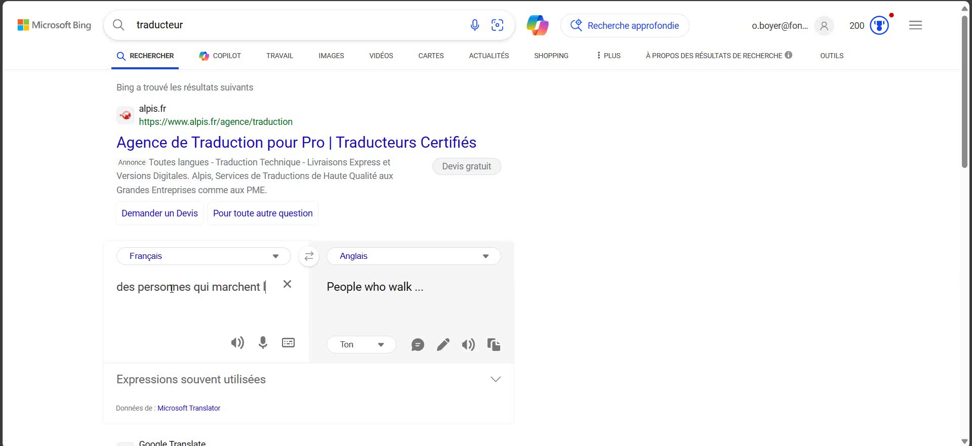
{"action": "type", "text": "a nuit dans les rues d"}
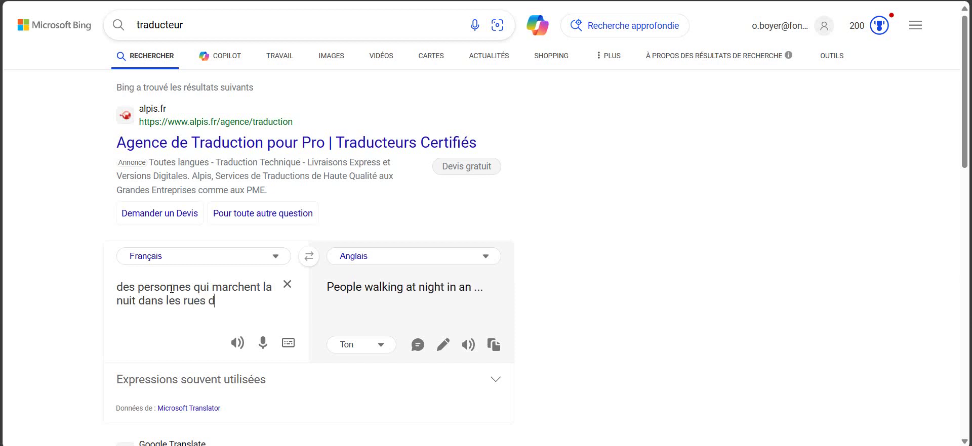
{"action": "type", "text": "e new yor"}
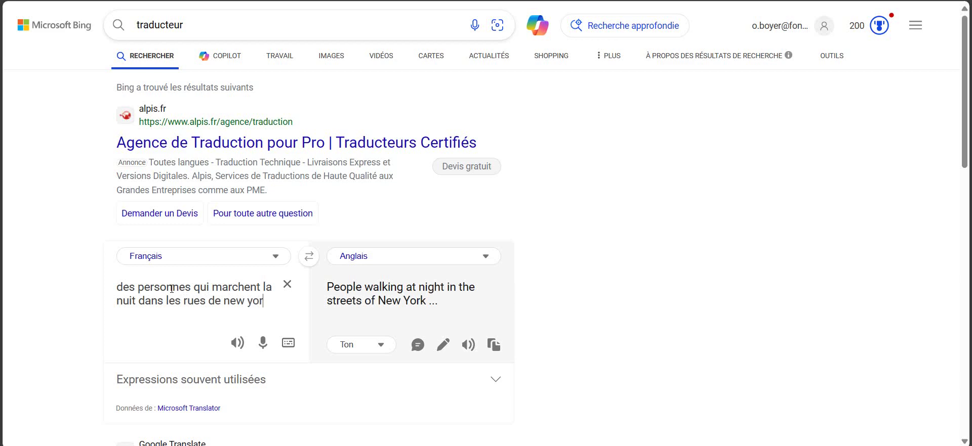
{"action": "type", "text": "k"}
{"action": "type", "text": "dans"}
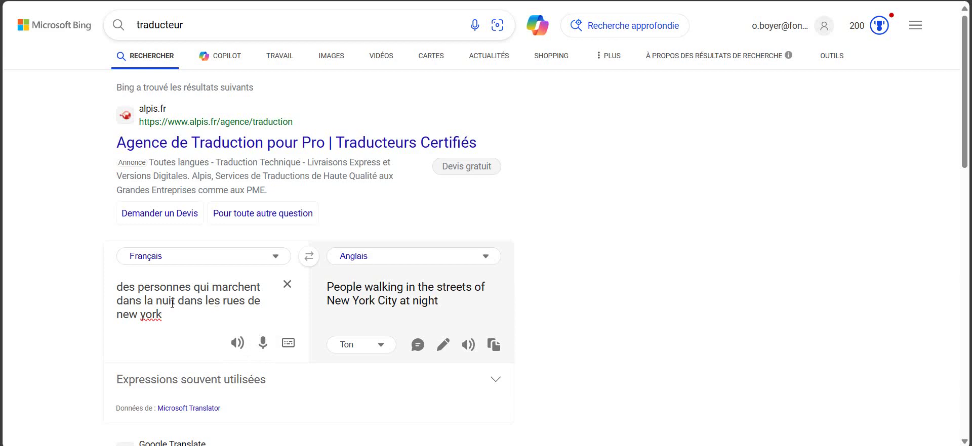
{"action": "left_click_drag", "start_coordinate": [170, 315], "coordinate": [84, 268]}
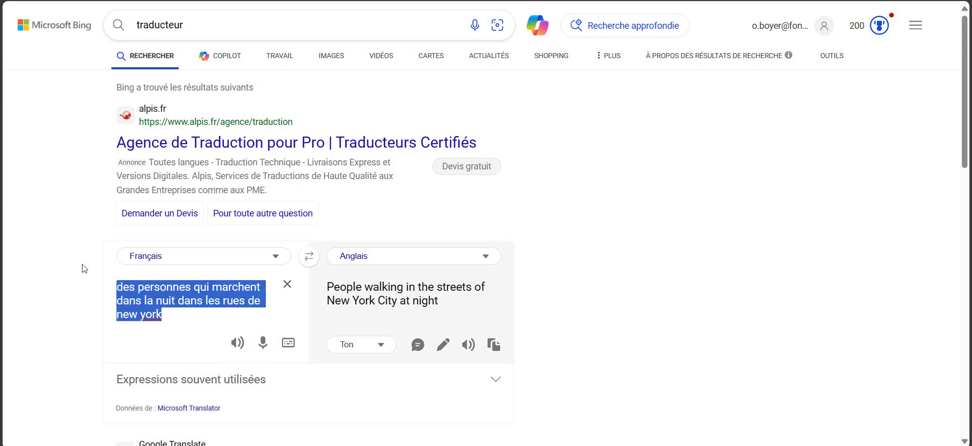
{"action": "key", "text": "BackSpace"}
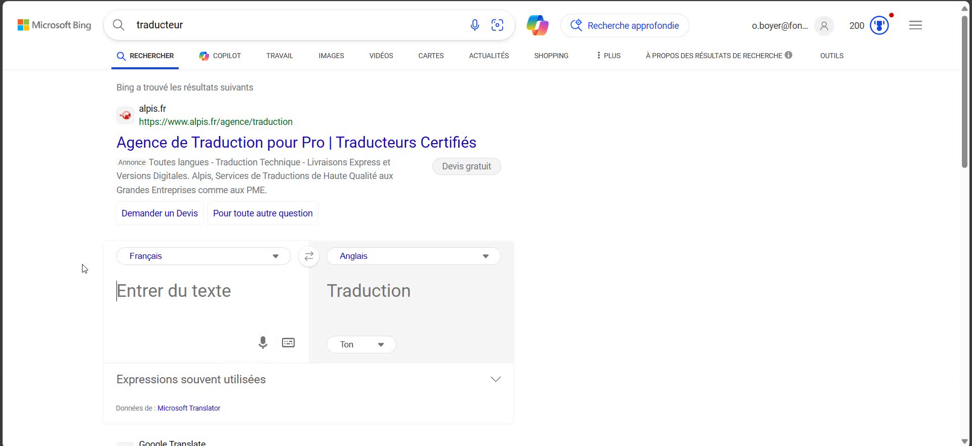
{"action": "type", "text": "une scene de"}
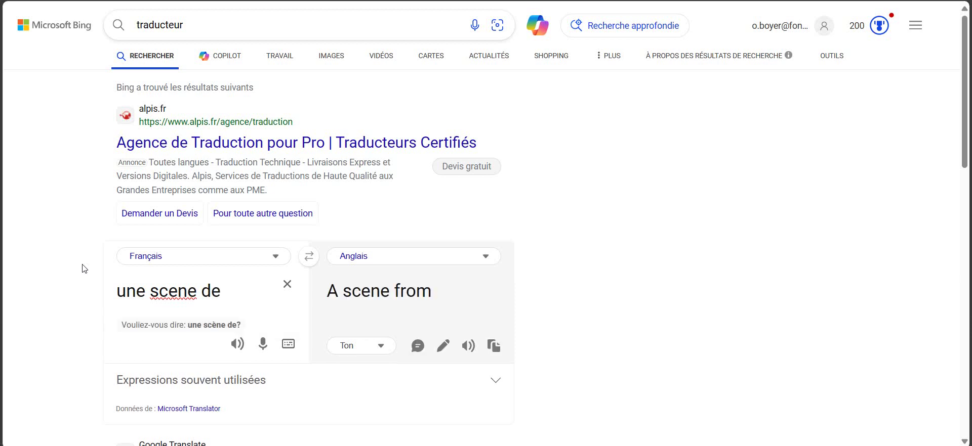
{"action": "key", "text": "BackSpace"}
{"action": "key", "text": "BackSpace"}
{"action": "key", "text": "BackSpace"}
{"action": "key", "text": "BackSpace"}
{"action": "key", "text": "BackSpace"}
{"action": "key", "text": "BackSpace"}
{"action": "key", "text": "BackSpace"}
{"action": "key", "text": "BackSpace"}
{"action": "key", "text": "BackSpace"}
{"action": "key", "text": "BackSpace"}
{"action": "key", "text": "BackSpace"}
{"action": "key", "text": "BackSpace"}
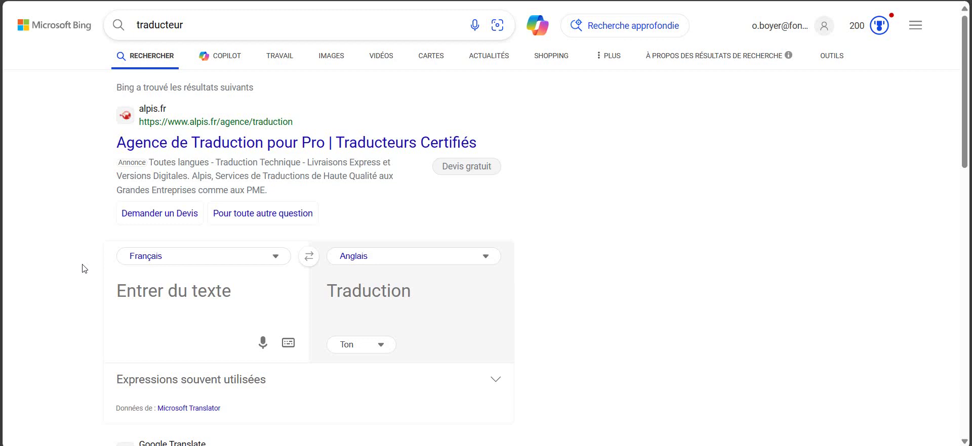
Step: Enter "des personnes qui sont dans un bar et qui ecoutent de la musique groove a new york" for French-to-English translation
{"action": "type", "text": "des per"}
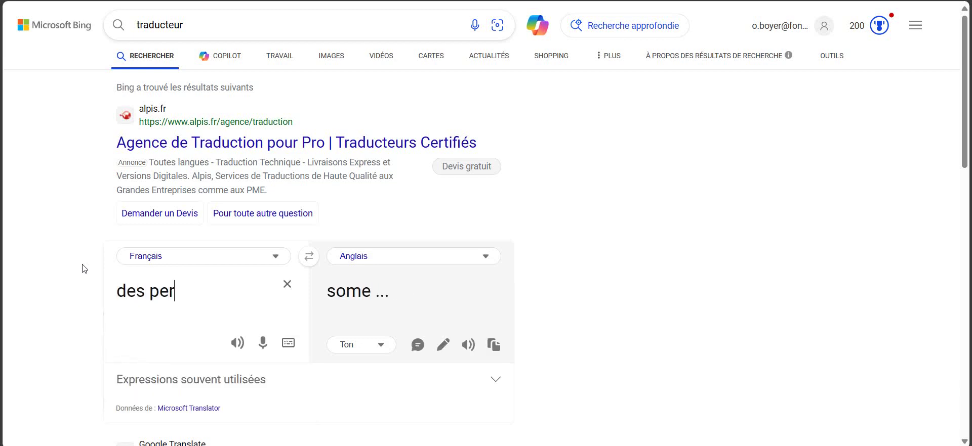
{"action": "type", "text": "sonnes"}
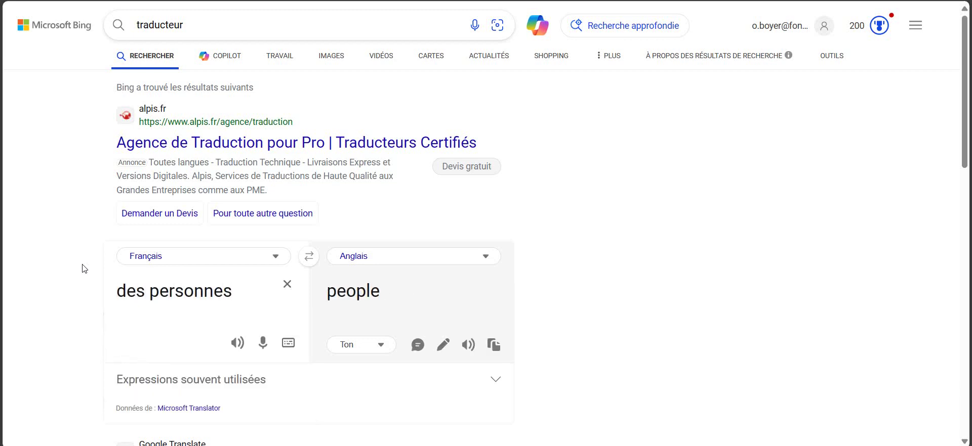
{"action": "type", "text": " quin"}
{"action": "type", "text": "sont dans un bar et qui e"}
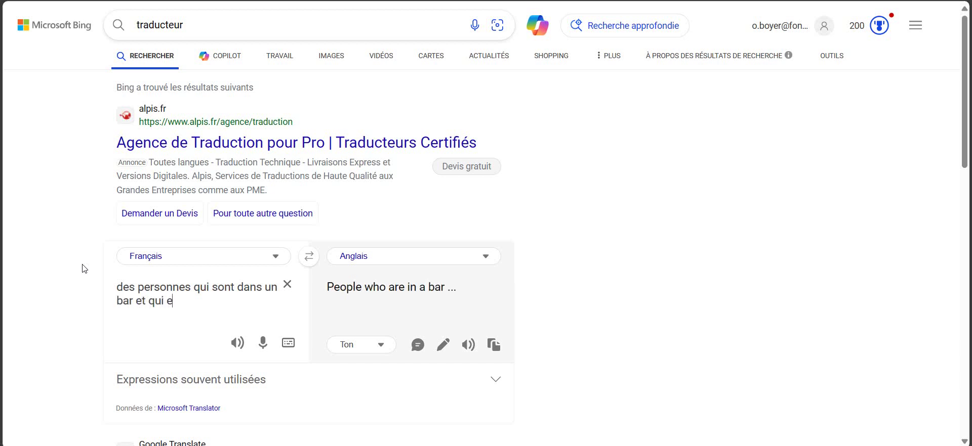
{"action": "type", "text": "coutent de la mu"}
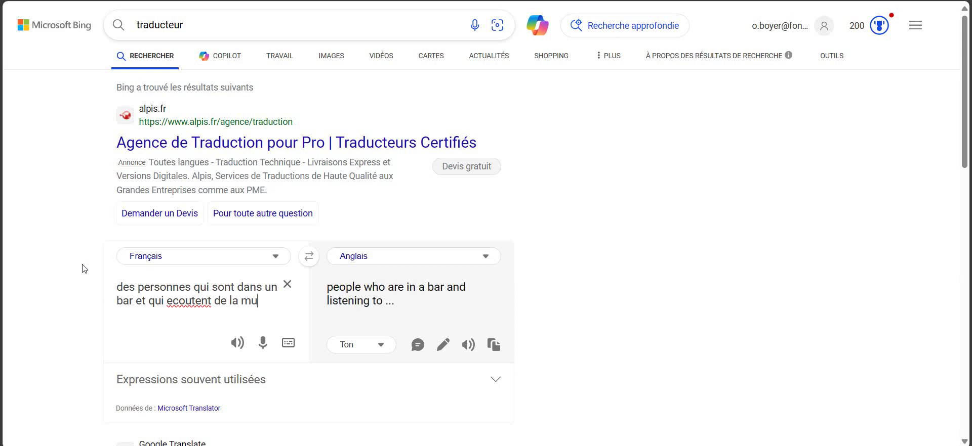
{"action": "type", "text": "sique groove a n"}
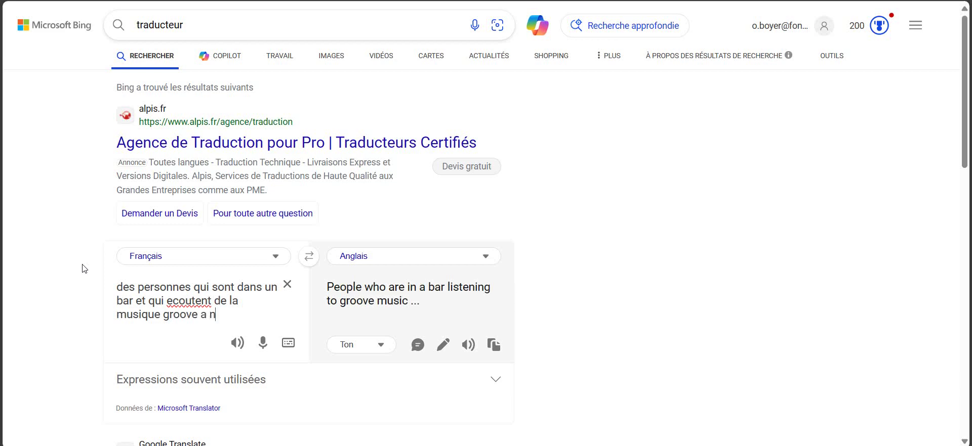
{"action": "type", "text": "york"}
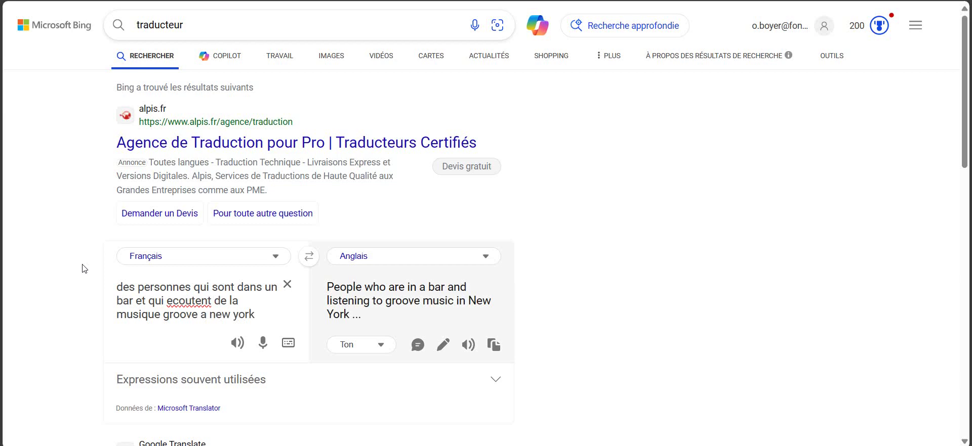
Step: Correct the misspelled words in the French text to "écoutent" and "York" using the spelling suggestions
{"action": "right_click", "coordinate": [190, 302]}
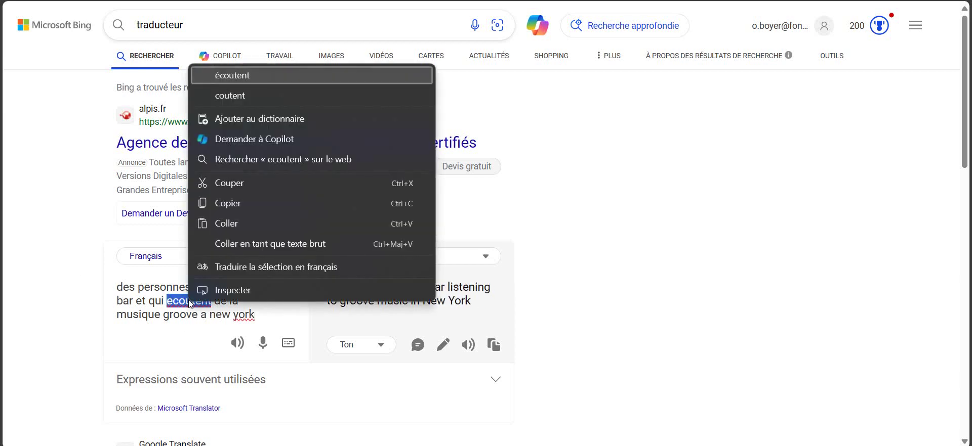
{"action": "left_click", "coordinate": [219, 74]}
{"action": "right_click", "coordinate": [240, 322]}
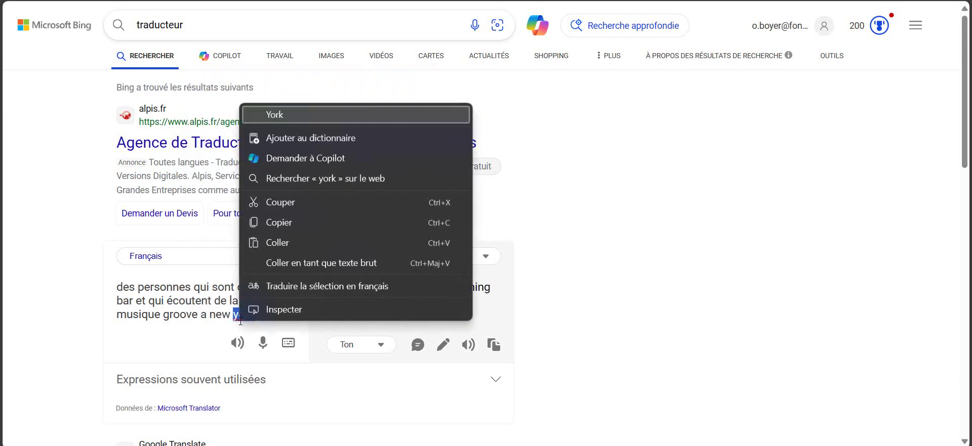
{"action": "left_click", "coordinate": [259, 116]}
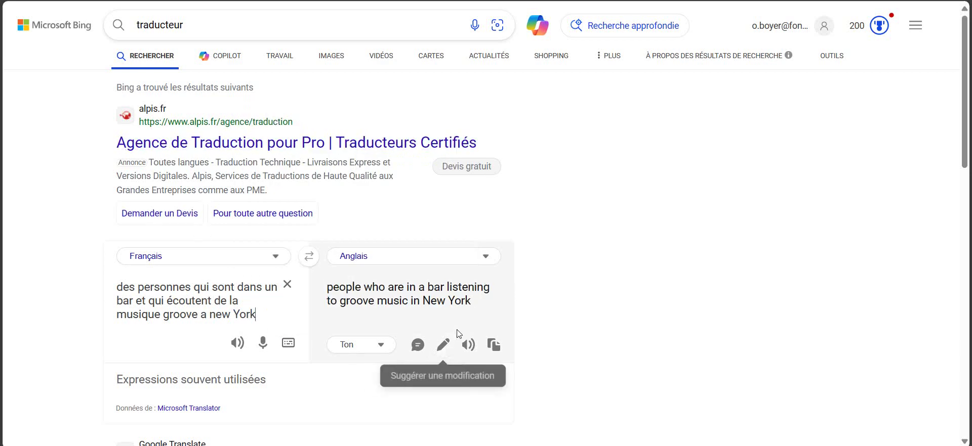
Step: Copy the full English translation "people who are in a bar listening to groove music in New York"
{"action": "triple_click", "coordinate": [426, 300]}
{"action": "key", "text": "super+c"}
{"action": "right_click", "coordinate": [426, 301]}
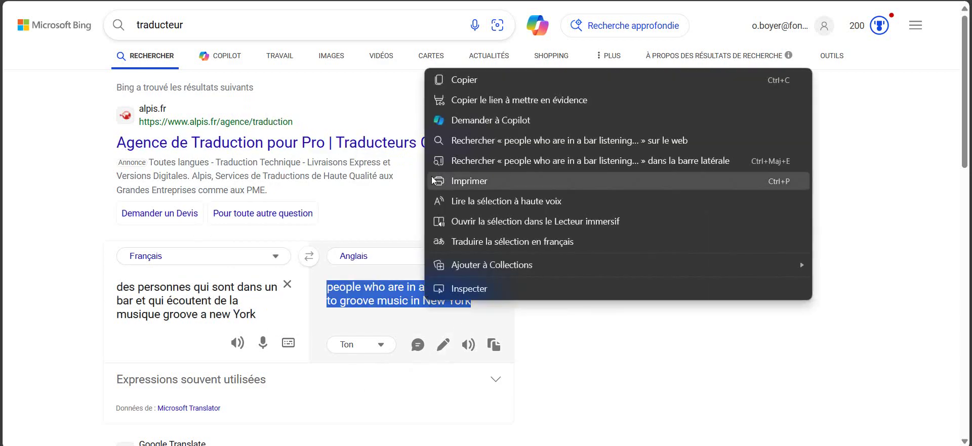
{"action": "left_click", "coordinate": [465, 80]}
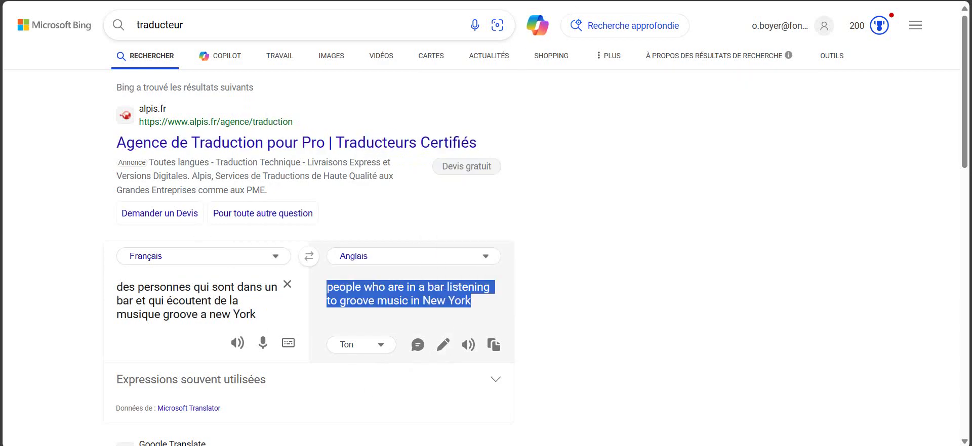
Step: Switch back to Discord, paste the translation as the visuals description in the Noisee Bot Imagine form, and submit it with aspect ratio 16:9
{"action": "key", "text": "alt+Tab"}
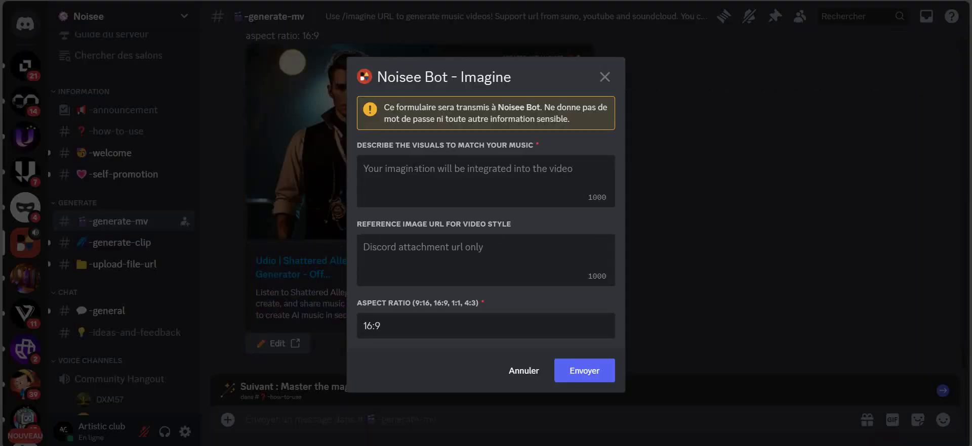
{"action": "right_click", "coordinate": [411, 172]}
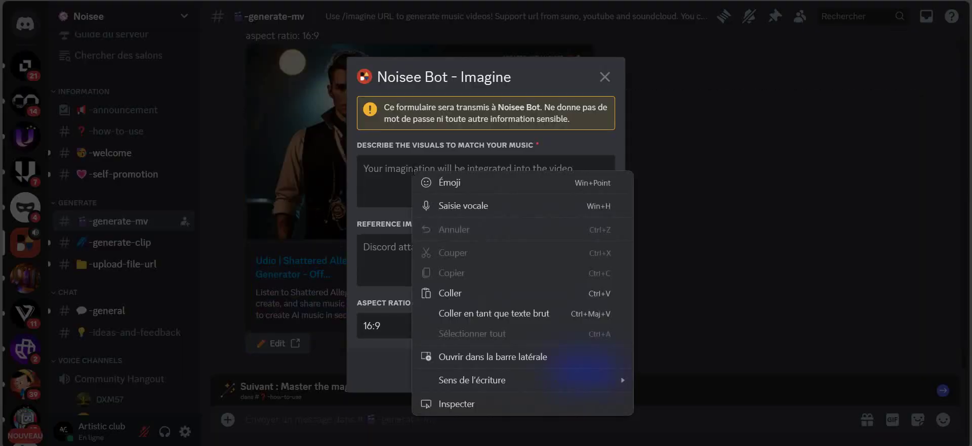
{"action": "left_click", "coordinate": [473, 290]}
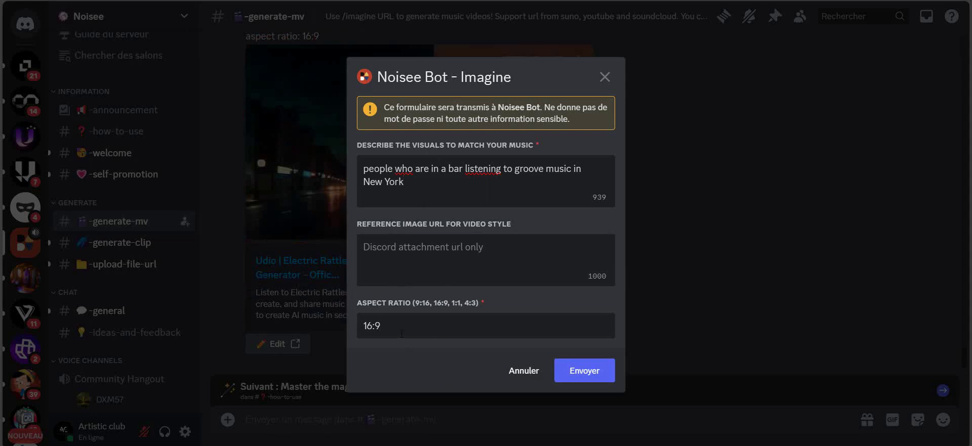
{"action": "left_click", "coordinate": [585, 374]}
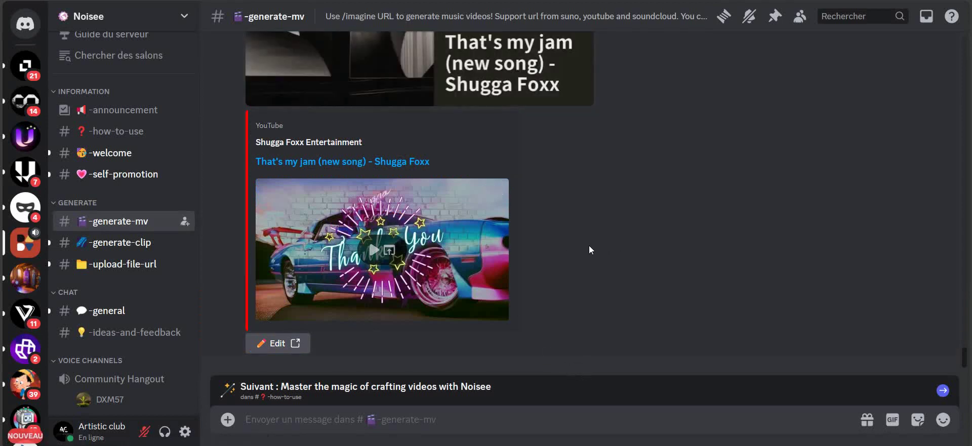
Step: Play the "That's my jam" YouTube preview in the generate-mv channel, pause it, and locate the Noisee-generated video above it
{"action": "scroll", "coordinate": [582, 294], "scroll_direction": "up", "scroll_amount": 4}
{"action": "scroll", "coordinate": [659, 238], "scroll_direction": "down", "scroll_amount": 4}
{"action": "scroll", "coordinate": [432, 255], "scroll_direction": "up", "scroll_amount": 1}
{"action": "scroll", "coordinate": [432, 255], "scroll_direction": "down", "scroll_amount": 1}
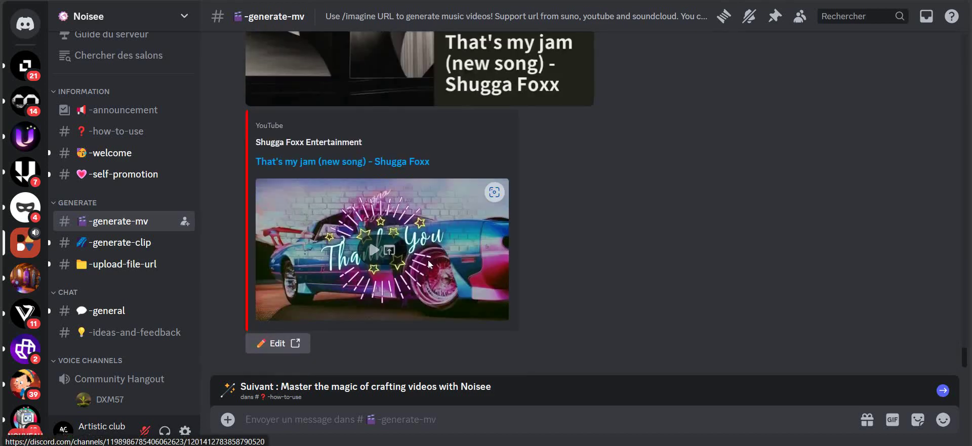
{"action": "left_click", "coordinate": [374, 253]}
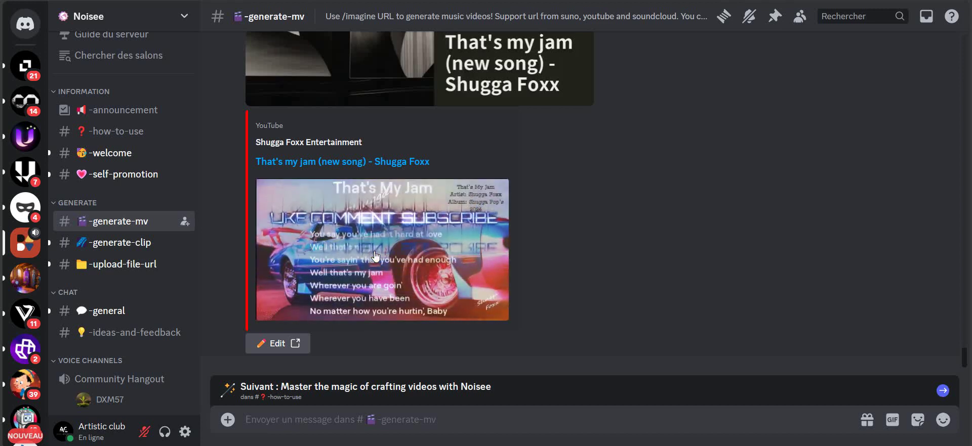
{"action": "mouse_move", "coordinate": [337, 260]}
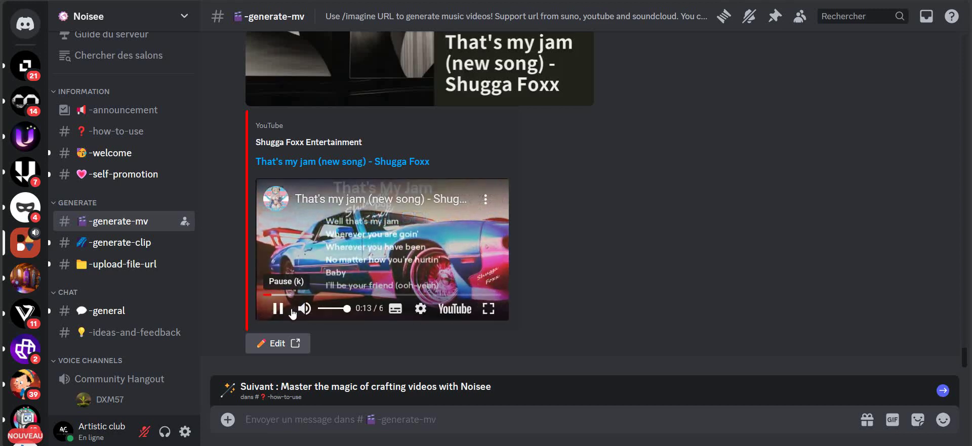
{"action": "left_click", "coordinate": [278, 310]}
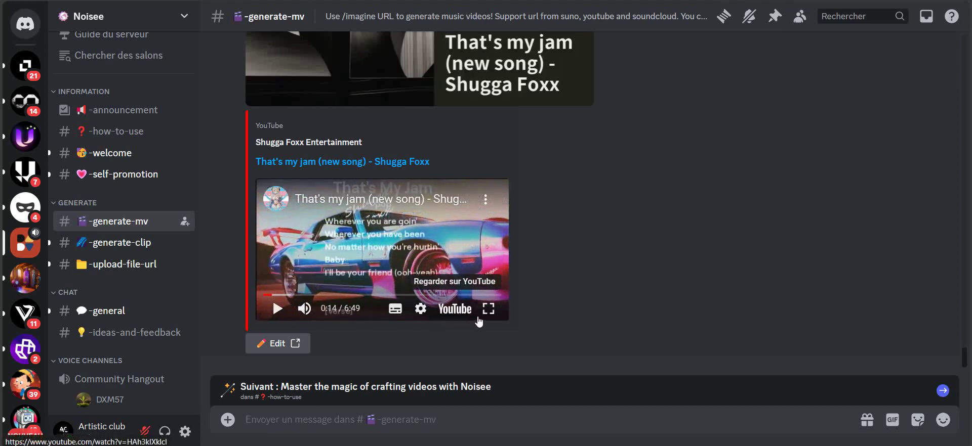
{"action": "scroll", "coordinate": [454, 322], "scroll_direction": "up", "scroll_amount": 4}
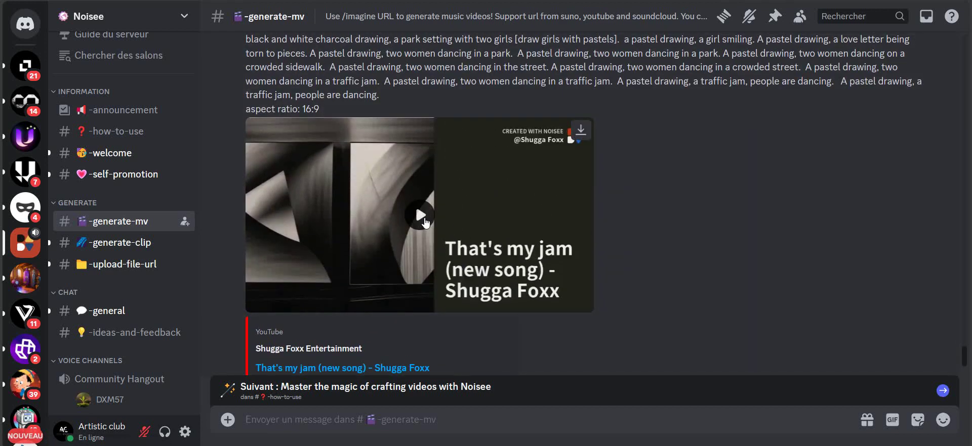
Step: Play the Noisee-generated "That's my jam" video with the volume raised, and review the keywords used for it
{"action": "left_click", "coordinate": [425, 222]}
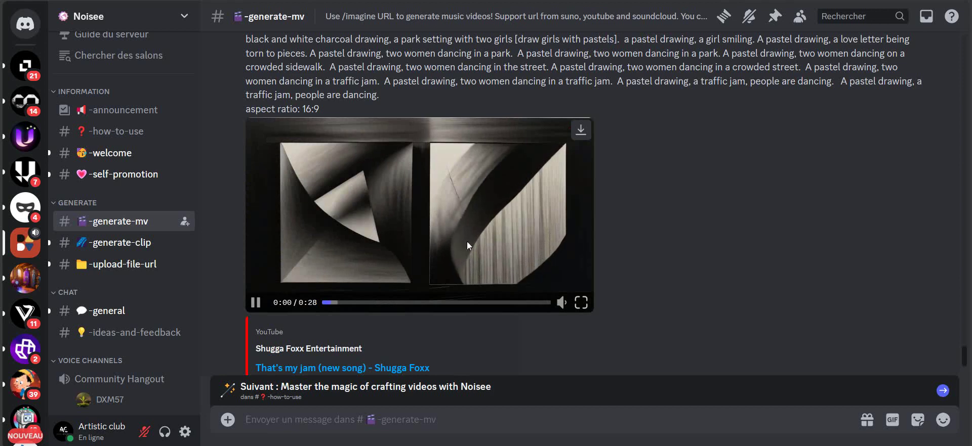
{"action": "mouse_move", "coordinate": [562, 303]}
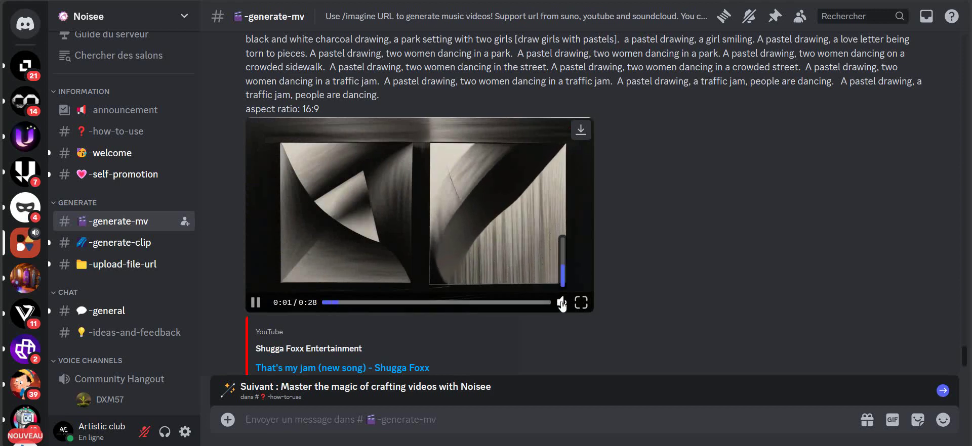
{"action": "left_click", "coordinate": [564, 248]}
{"action": "left_click", "coordinate": [476, 242]}
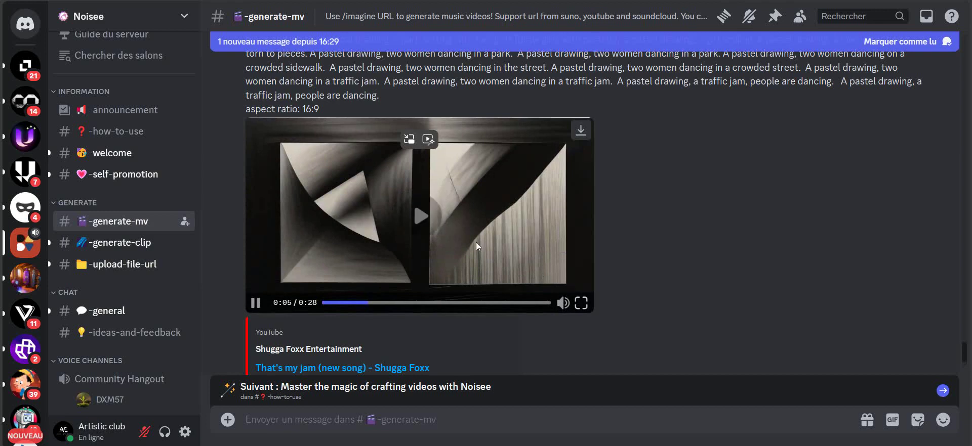
{"action": "scroll", "coordinate": [587, 241], "scroll_direction": "up", "scroll_amount": 1}
{"action": "scroll", "coordinate": [643, 245], "scroll_direction": "down", "scroll_amount": 1}
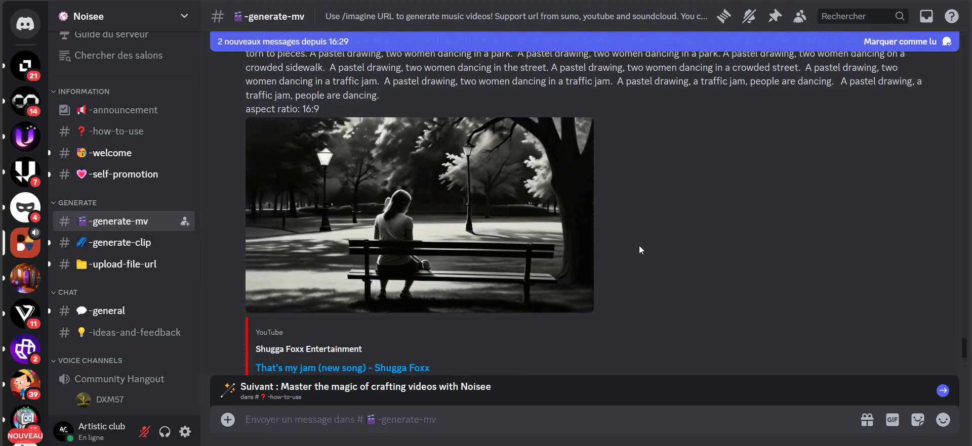
{"action": "scroll", "coordinate": [651, 245], "scroll_direction": "up", "scroll_amount": 1}
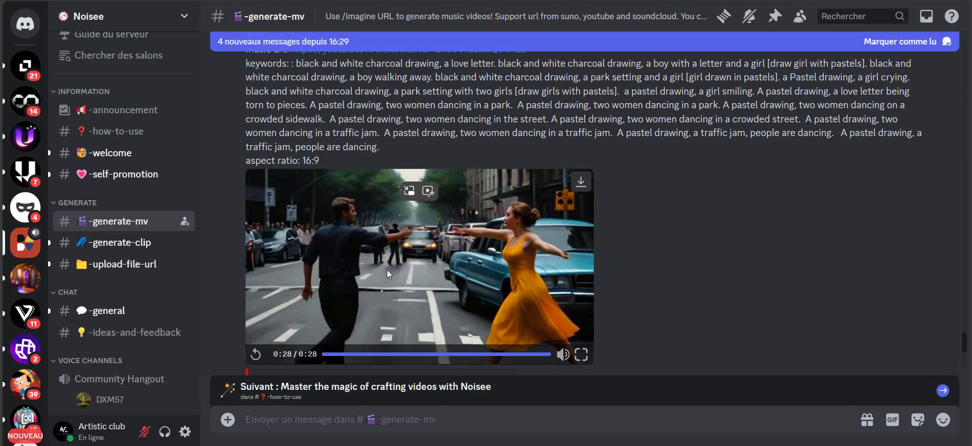
{"action": "scroll", "coordinate": [440, 252], "scroll_direction": "up", "scroll_amount": 1}
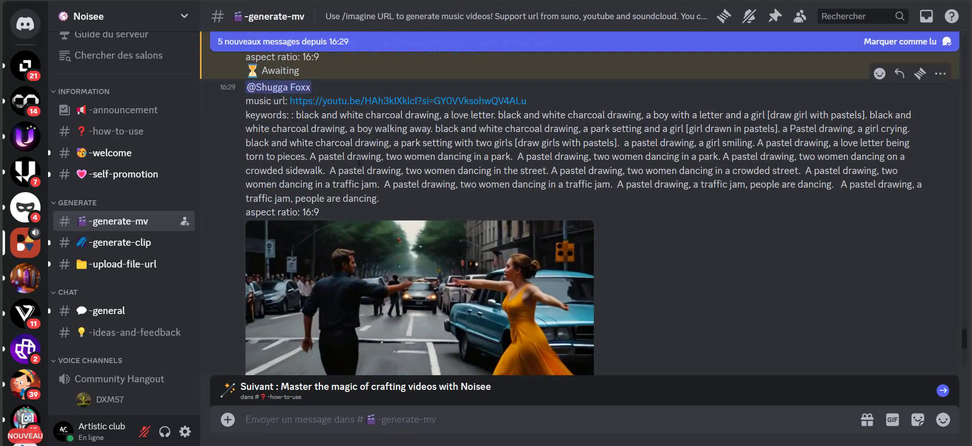
Step: Play the Noisee-generated "Electric Rattlesnake" video, review the song lyrics supplied as its keywords, and pause the playback
{"action": "scroll", "coordinate": [478, 257], "scroll_direction": "up", "scroll_amount": 6}
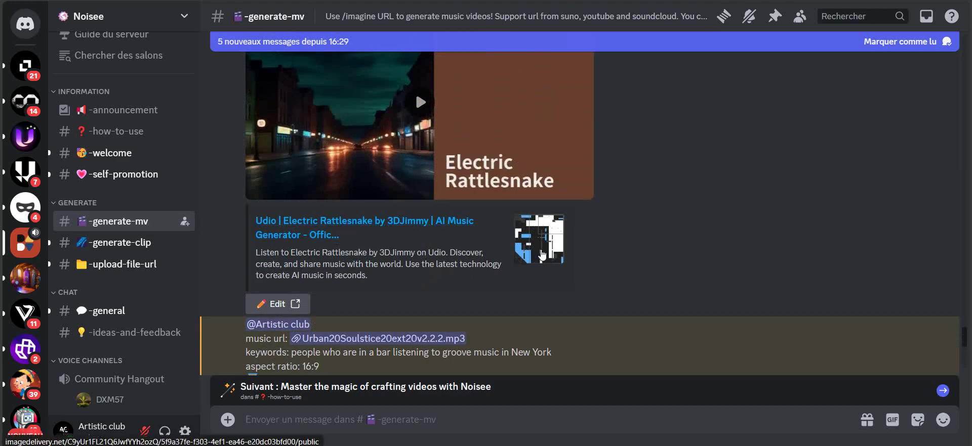
{"action": "scroll", "coordinate": [523, 248], "scroll_direction": "up", "scroll_amount": 2}
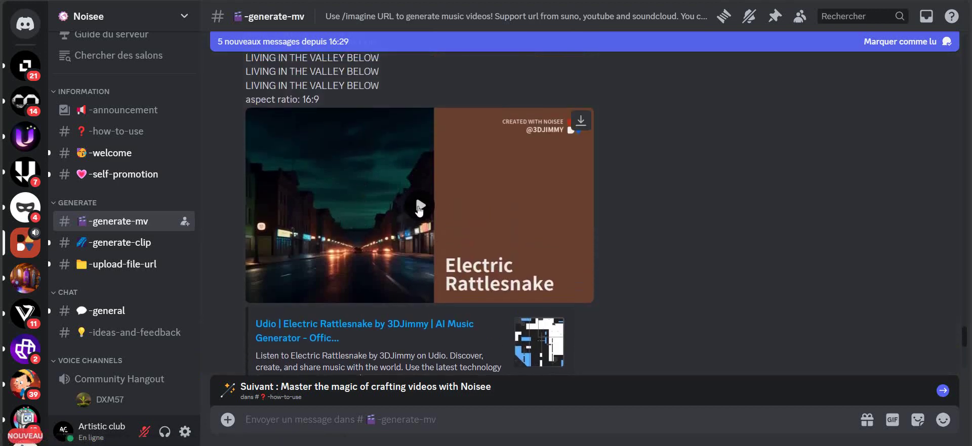
{"action": "left_click", "coordinate": [419, 207]}
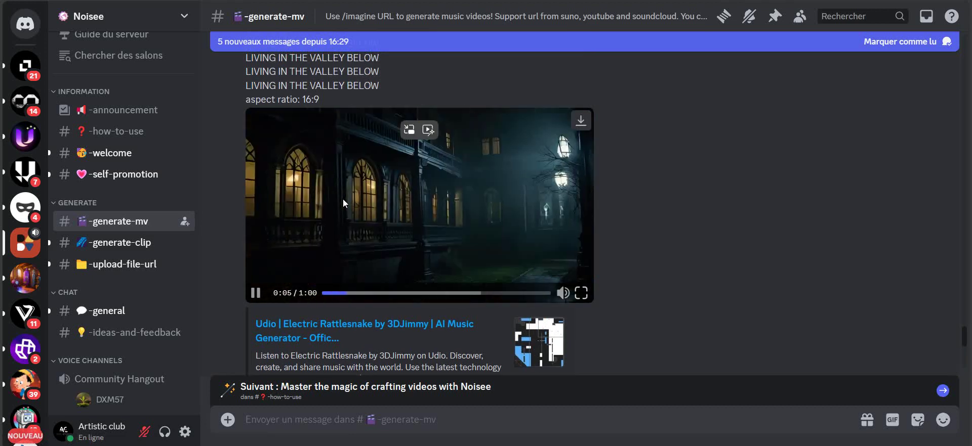
{"action": "scroll", "coordinate": [342, 202], "scroll_direction": "up", "scroll_amount": 1}
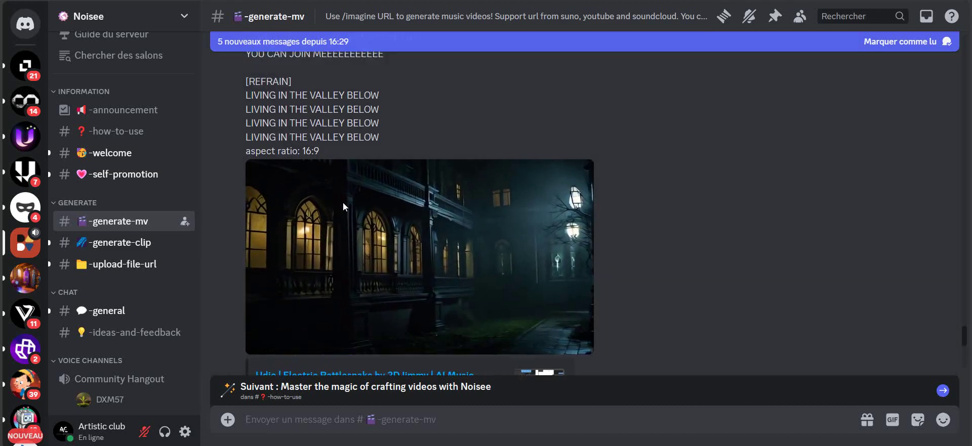
{"action": "scroll", "coordinate": [342, 202], "scroll_direction": "up", "scroll_amount": 4}
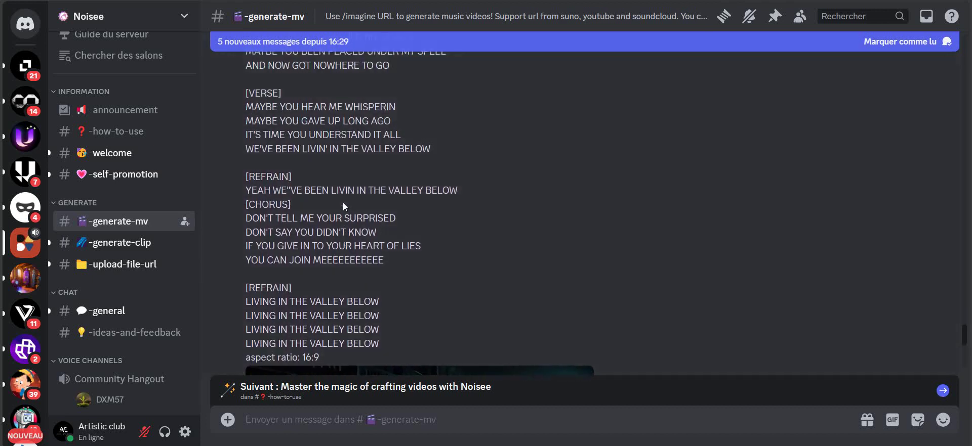
{"action": "scroll", "coordinate": [343, 202], "scroll_direction": "up", "scroll_amount": 8}
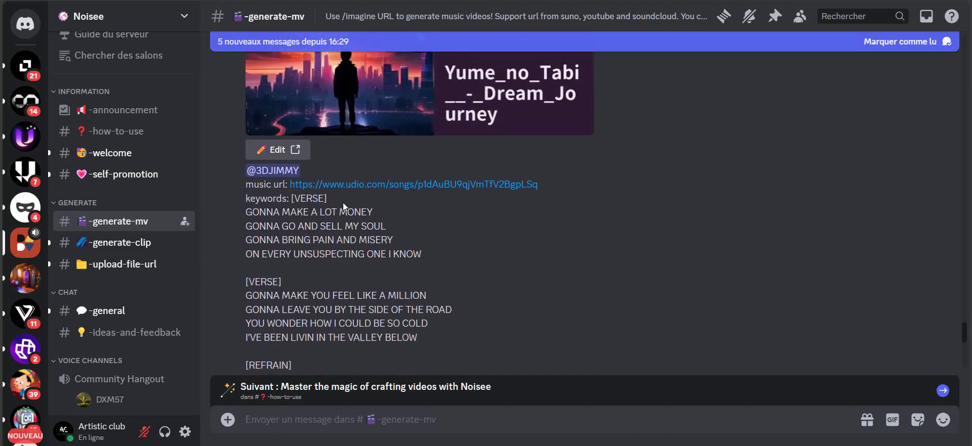
{"action": "scroll", "coordinate": [343, 203], "scroll_direction": "down", "scroll_amount": 14}
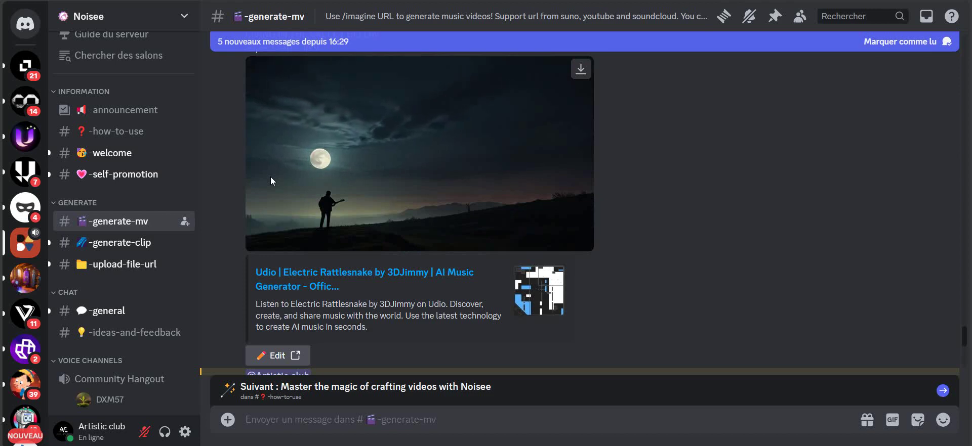
{"action": "mouse_move", "coordinate": [356, 170]}
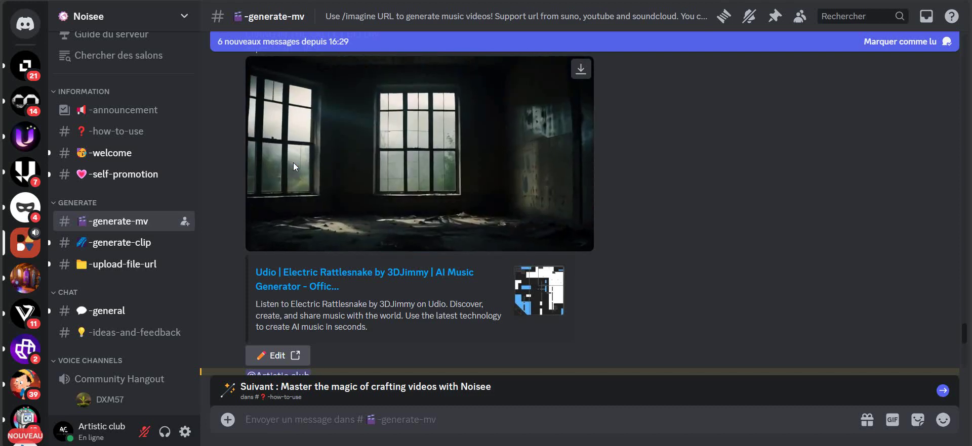
{"action": "mouse_move", "coordinate": [280, 202]}
{"action": "left_click", "coordinate": [255, 242]}
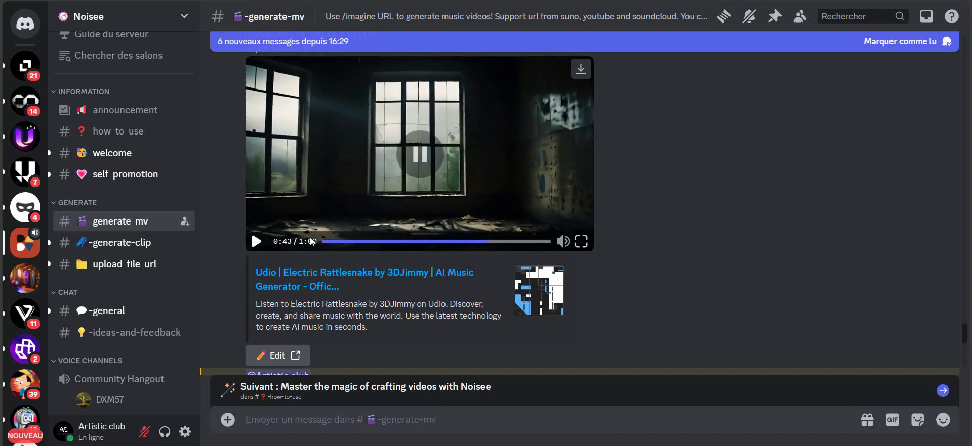
Step: Find the "Yume_no_Tabi__-_Dream_Journey" video made with the keywords "anime soundtrack" and play it
{"action": "scroll", "coordinate": [529, 226], "scroll_direction": "up", "scroll_amount": 15}
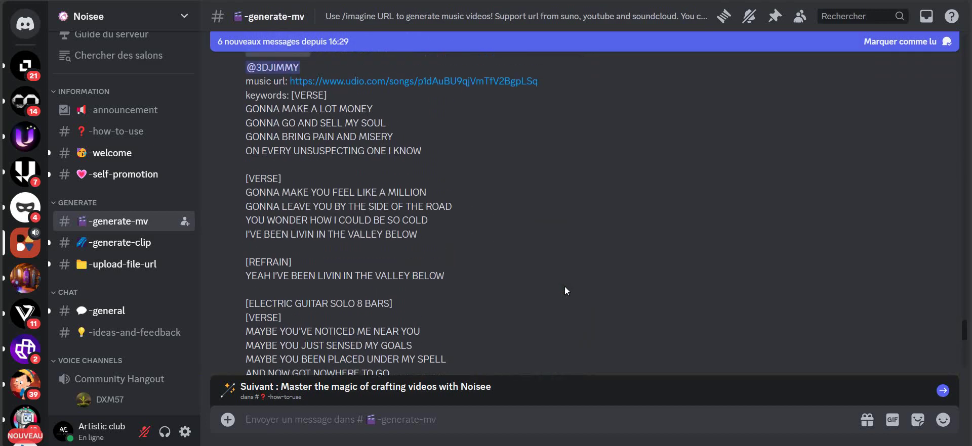
{"action": "scroll", "coordinate": [566, 286], "scroll_direction": "up", "scroll_amount": 3}
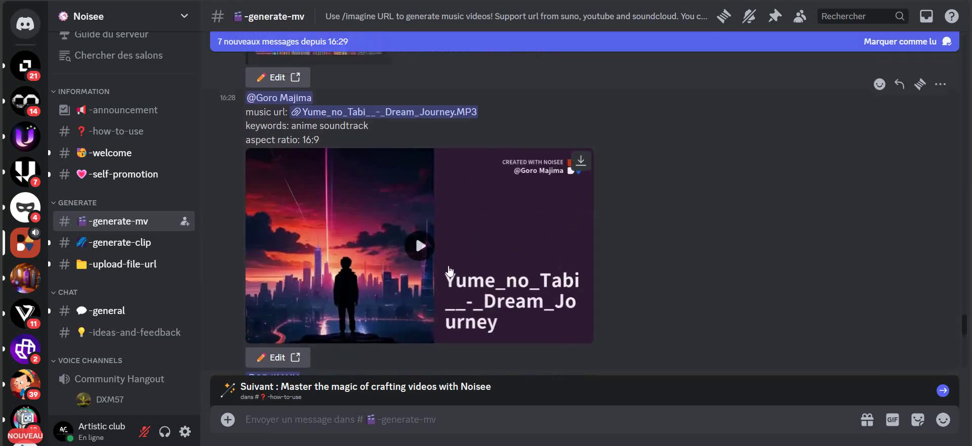
{"action": "left_click", "coordinate": [419, 248]}
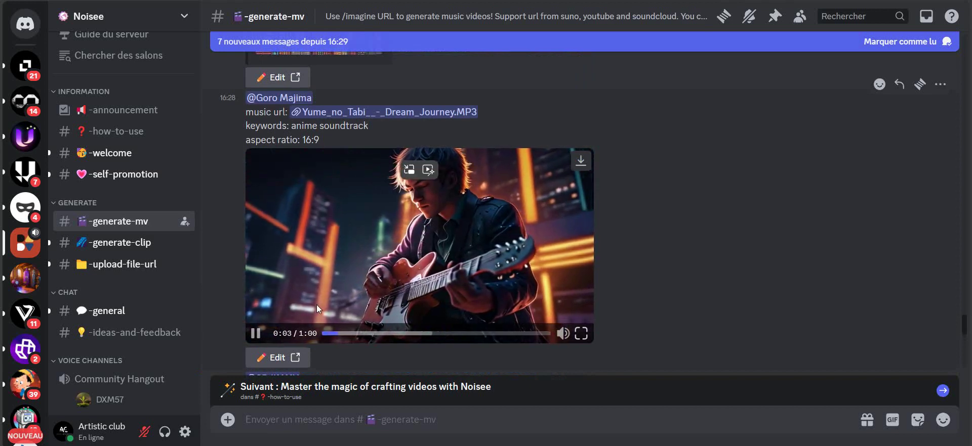
Step: Play the Suno song preview of "Cebu Sunshine" and pause it
{"action": "scroll", "coordinate": [430, 300], "scroll_direction": "up", "scroll_amount": 10}
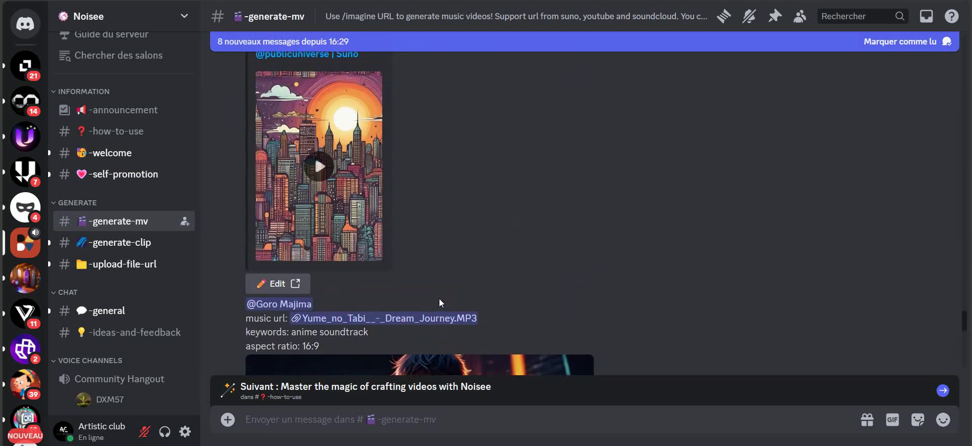
{"action": "scroll", "coordinate": [434, 297], "scroll_direction": "up", "scroll_amount": 2}
{"action": "scroll", "coordinate": [421, 301], "scroll_direction": "down", "scroll_amount": 3}
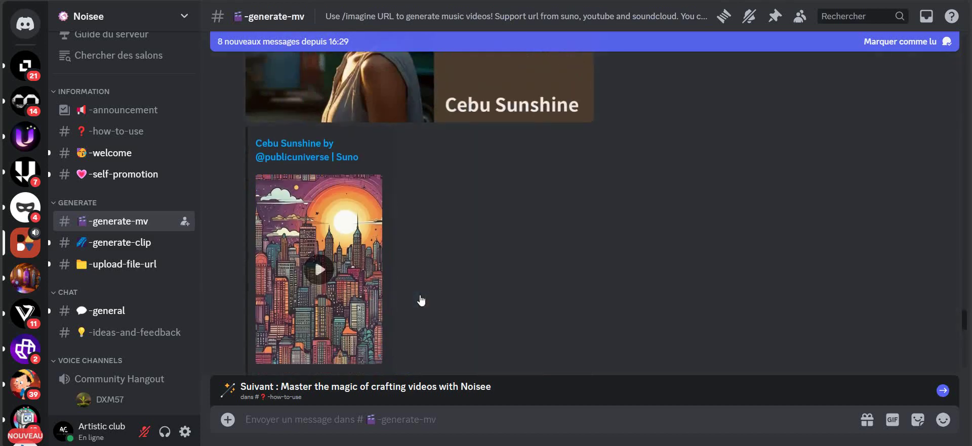
{"action": "left_click", "coordinate": [319, 271]}
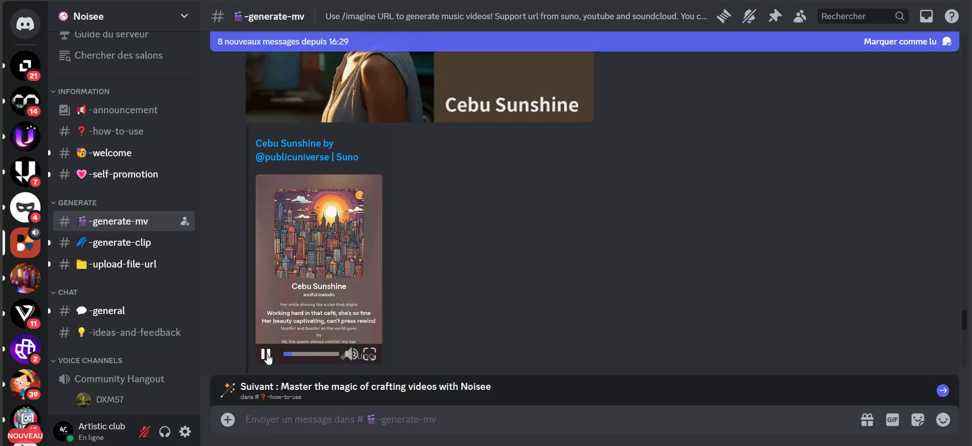
{"action": "left_click", "coordinate": [266, 355]}
Step: Watch the "Cebu Sunshine" video of the woman at the jeepney station in full screen, and return to the channel
{"action": "scroll", "coordinate": [517, 277], "scroll_direction": "up", "scroll_amount": 4}
{"action": "left_click", "coordinate": [423, 238]}
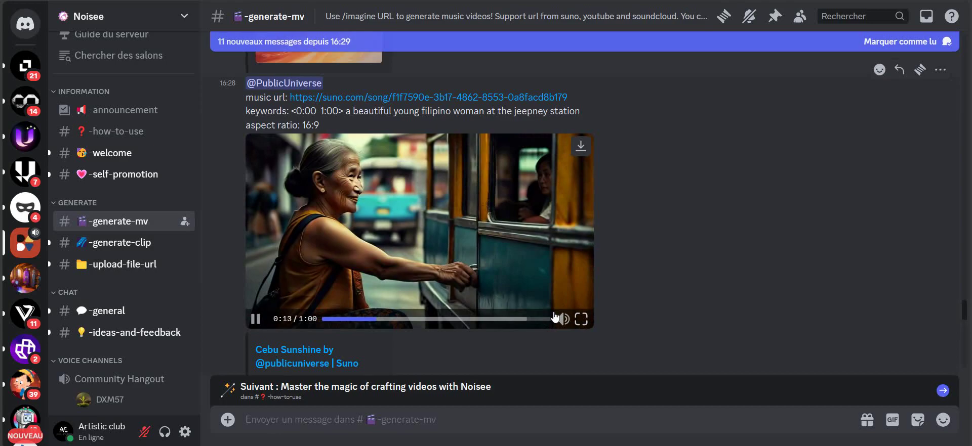
{"action": "left_click", "coordinate": [582, 319]}
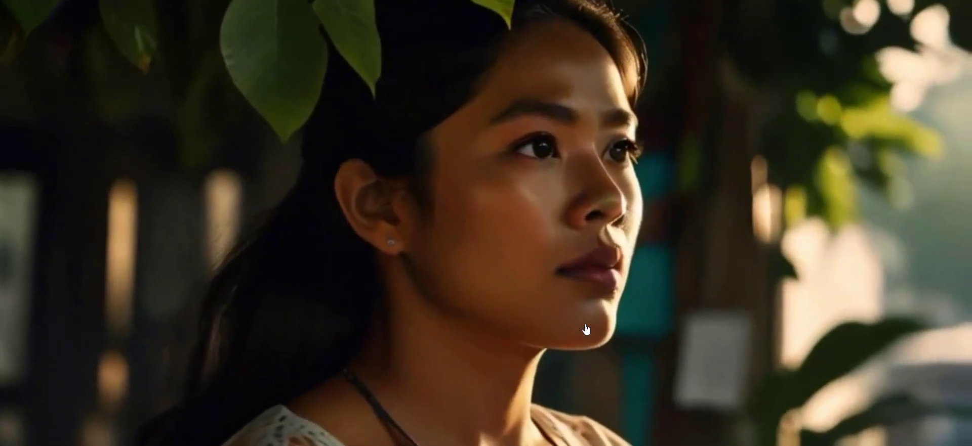
{"action": "key", "text": "Escape"}
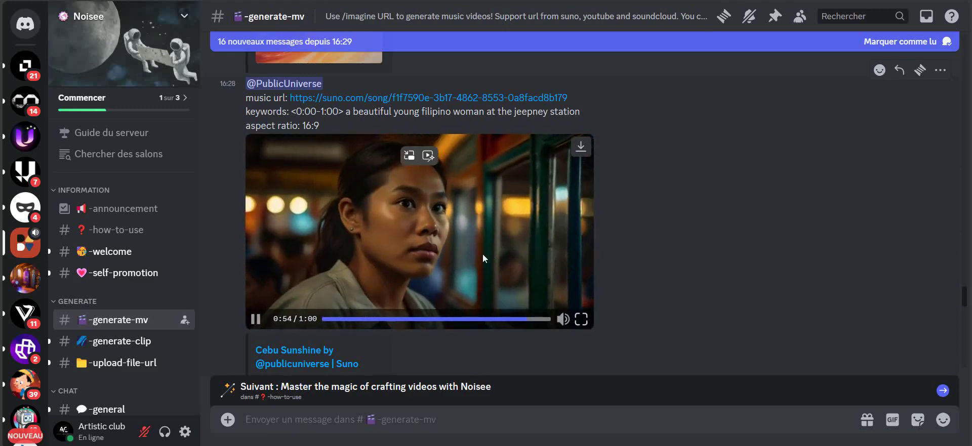
Step: Find the earlier "Cebu Sunshine" video set in the fish market, watch it in full screen, return to the channel, and pause it
{"action": "scroll", "coordinate": [670, 287], "scroll_direction": "up", "scroll_amount": 10}
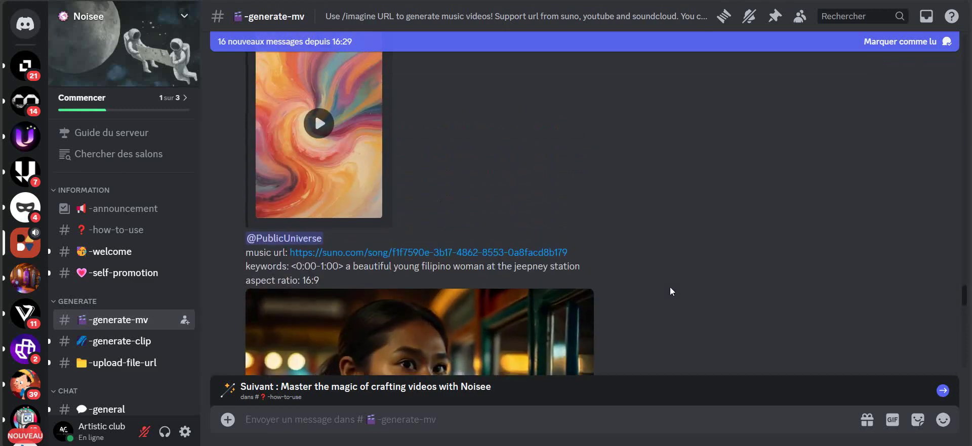
{"action": "scroll", "coordinate": [668, 292], "scroll_direction": "up", "scroll_amount": 10}
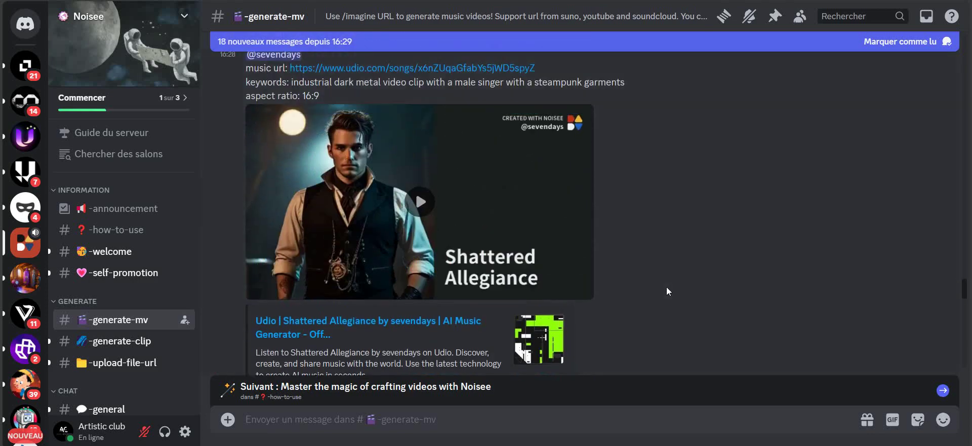
{"action": "scroll", "coordinate": [667, 291], "scroll_direction": "up", "scroll_amount": 8}
{"action": "scroll", "coordinate": [666, 291], "scroll_direction": "up", "scroll_amount": 1}
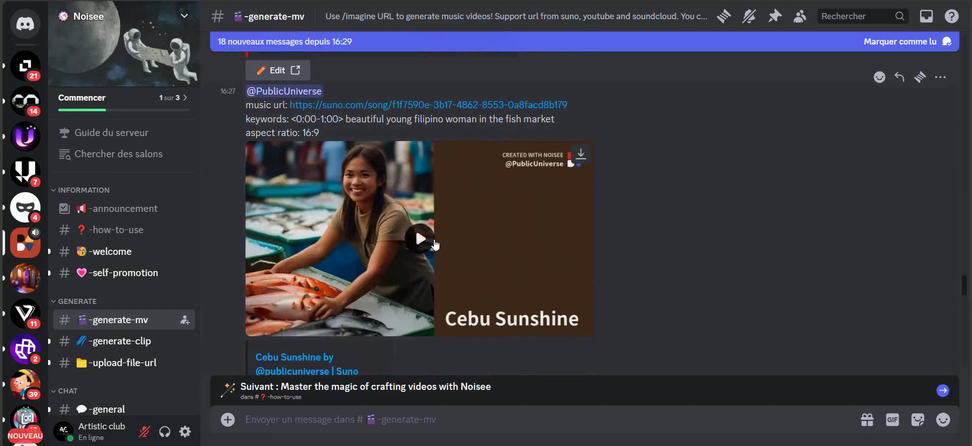
{"action": "scroll", "coordinate": [381, 275], "scroll_direction": "down", "scroll_amount": 3}
{"action": "scroll", "coordinate": [427, 235], "scroll_direction": "up", "scroll_amount": 3}
{"action": "left_click", "coordinate": [420, 242]}
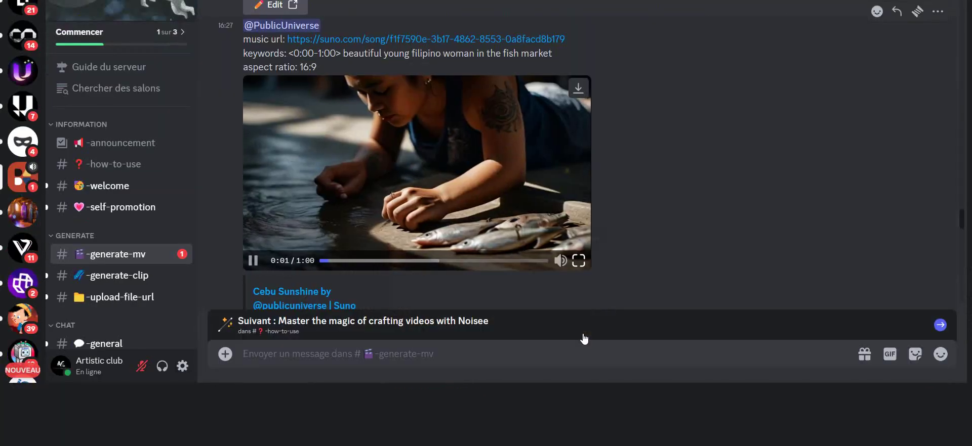
{"action": "left_click", "coordinate": [578, 261]}
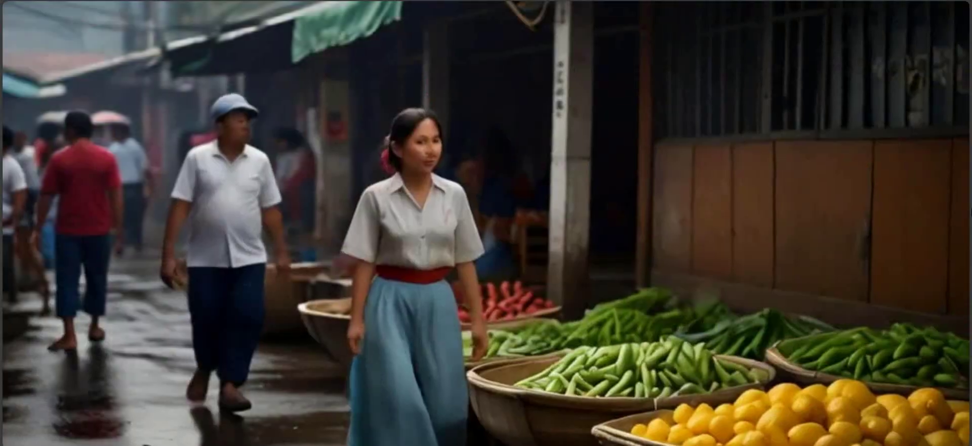
{"action": "key", "text": "Escape"}
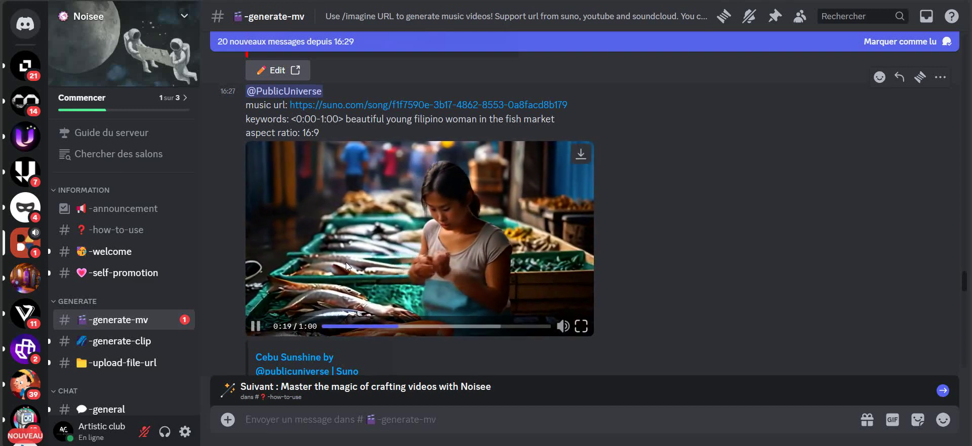
{"action": "left_click", "coordinate": [257, 326]}
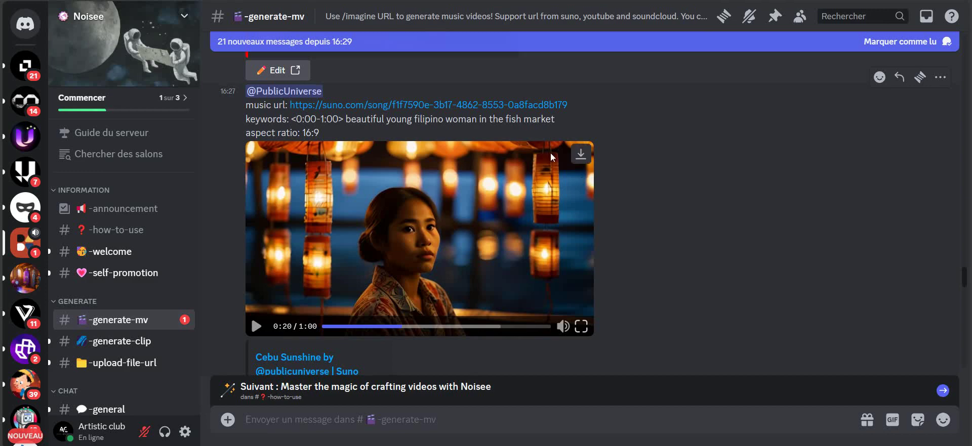
Step: Browse the example music videos and their keyword prompts posted around and after the fish market video in the generate-mv channel
{"action": "scroll", "coordinate": [658, 258], "scroll_direction": "up", "scroll_amount": 4}
{"action": "scroll", "coordinate": [638, 279], "scroll_direction": "up", "scroll_amount": 7}
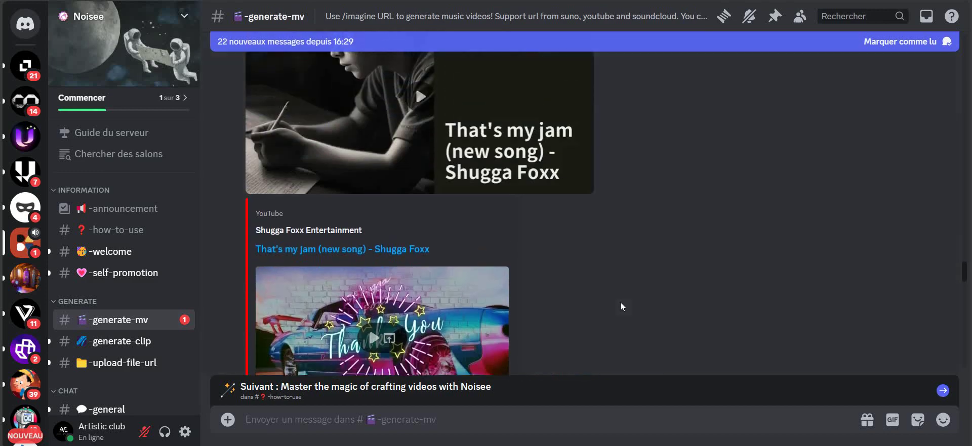
{"action": "scroll", "coordinate": [516, 270], "scroll_direction": "up", "scroll_amount": 7}
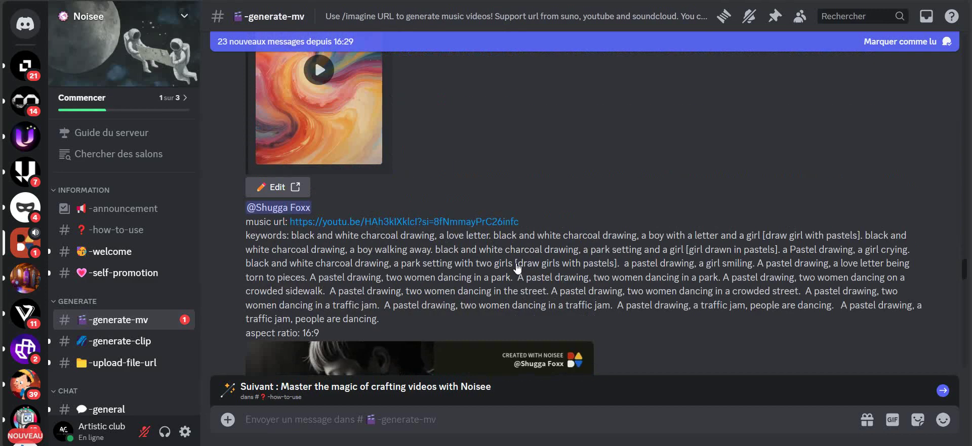
{"action": "scroll", "coordinate": [585, 255], "scroll_direction": "down", "scroll_amount": 11}
{"action": "scroll", "coordinate": [590, 255], "scroll_direction": "down", "scroll_amount": 8}
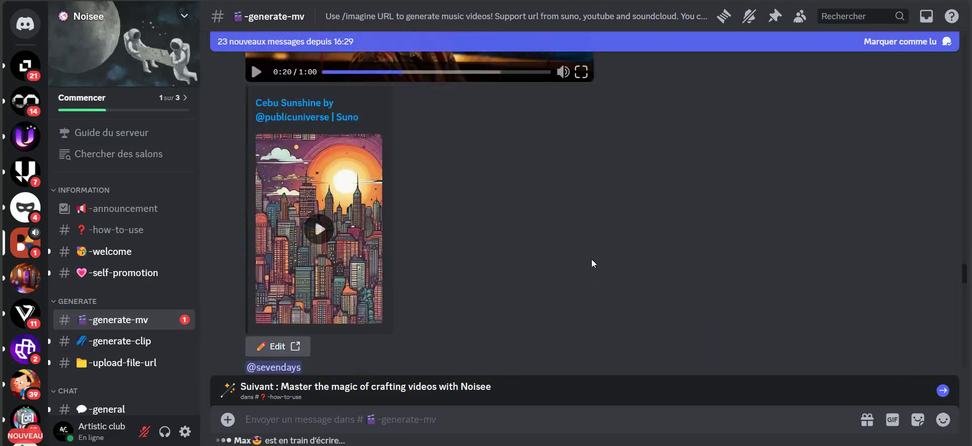
{"action": "scroll", "coordinate": [611, 261], "scroll_direction": "up", "scroll_amount": 6}
{"action": "scroll", "coordinate": [610, 261], "scroll_direction": "down", "scroll_amount": 20}
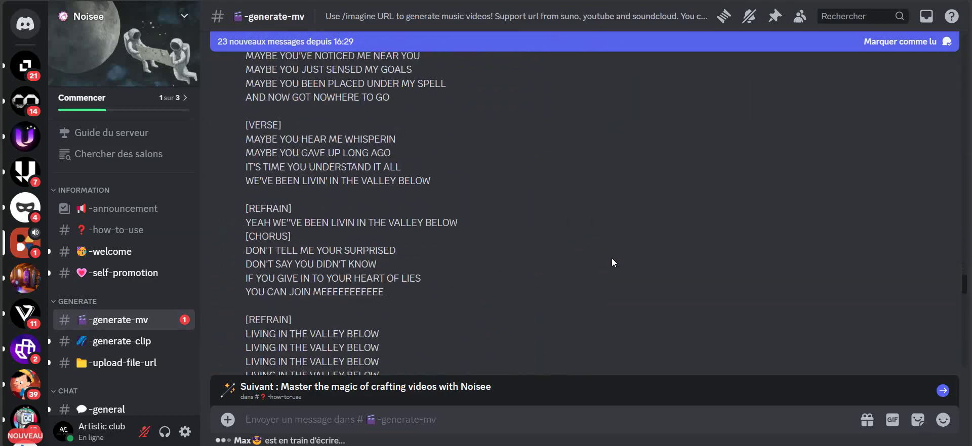
{"action": "scroll", "coordinate": [603, 253], "scroll_direction": "down", "scroll_amount": 20}
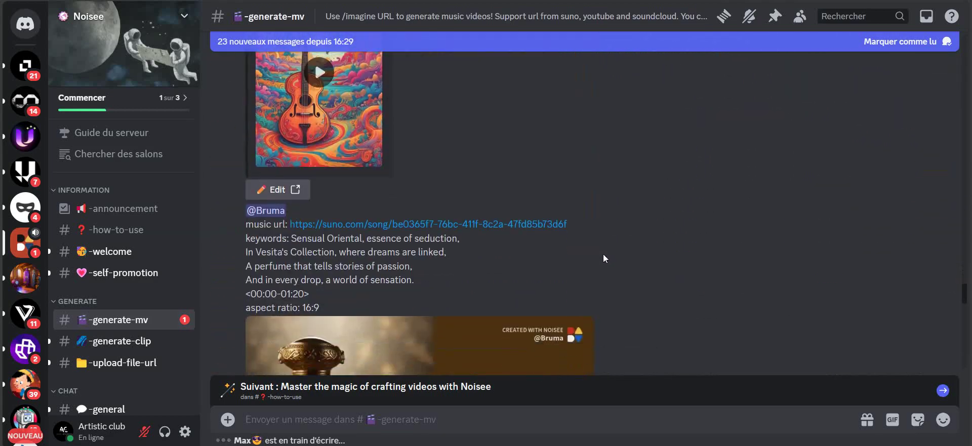
{"action": "scroll", "coordinate": [609, 253], "scroll_direction": "down", "scroll_amount": 20}
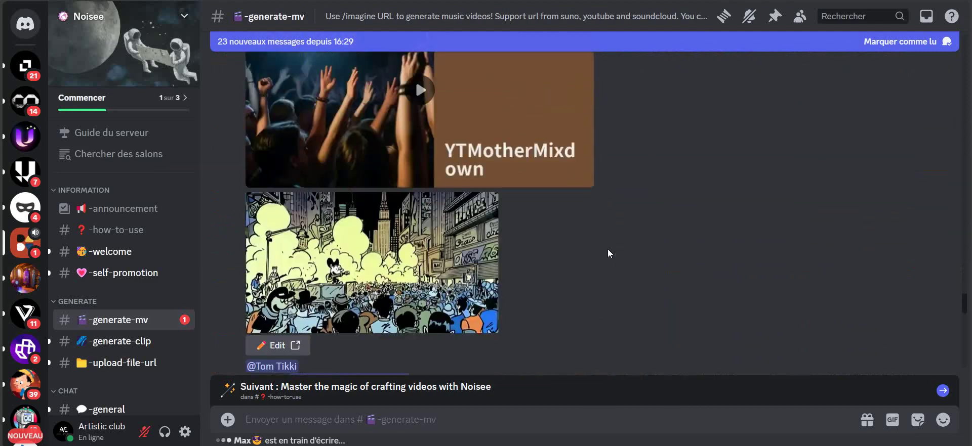
{"action": "scroll", "coordinate": [595, 257], "scroll_direction": "down", "scroll_amount": 20}
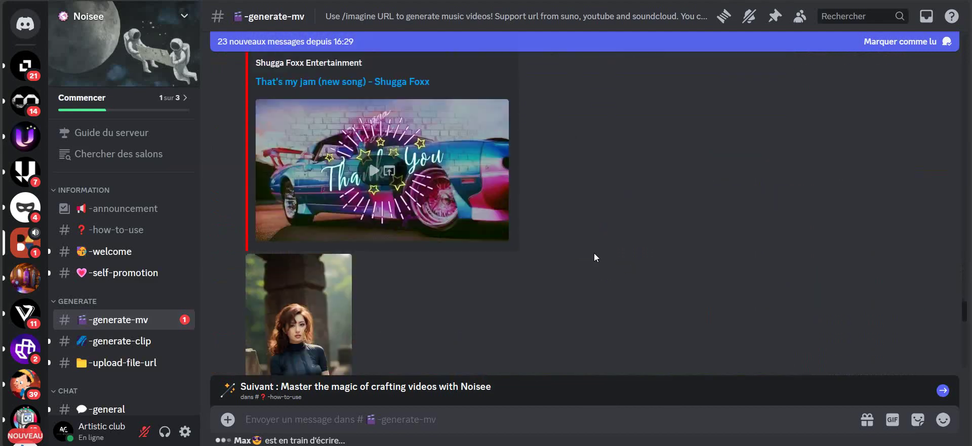
{"action": "scroll", "coordinate": [598, 255], "scroll_direction": "down", "scroll_amount": 20}
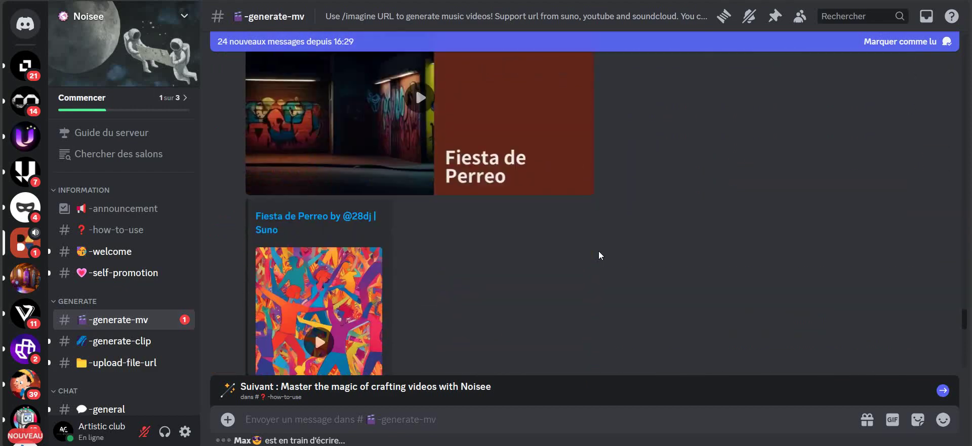
{"action": "scroll", "coordinate": [645, 265], "scroll_direction": "down", "scroll_amount": 5}
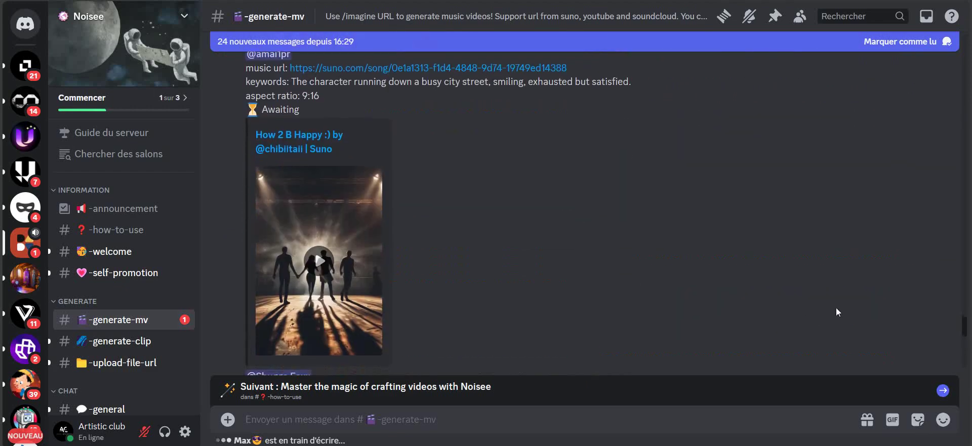
Step: Go to the newest posts in the channel and play the Suno song preview of "Demasiado Japón"
{"action": "left_click_drag", "start_coordinate": [966, 332], "coordinate": [682, 369]}
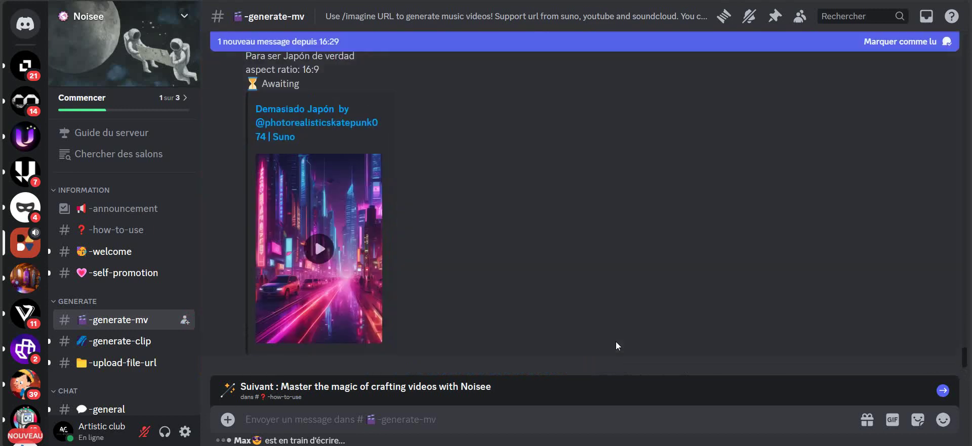
{"action": "scroll", "coordinate": [461, 253], "scroll_direction": "up", "scroll_amount": 5}
{"action": "scroll", "coordinate": [461, 235], "scroll_direction": "down", "scroll_amount": 5}
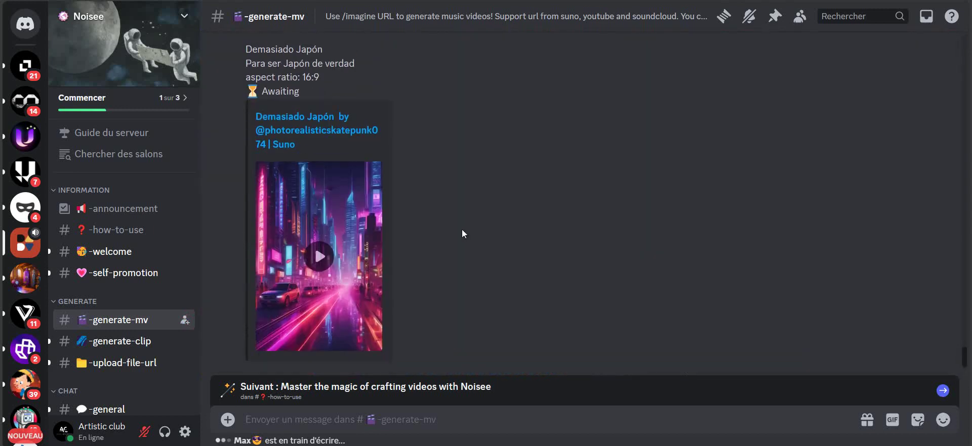
{"action": "left_click", "coordinate": [318, 251]}
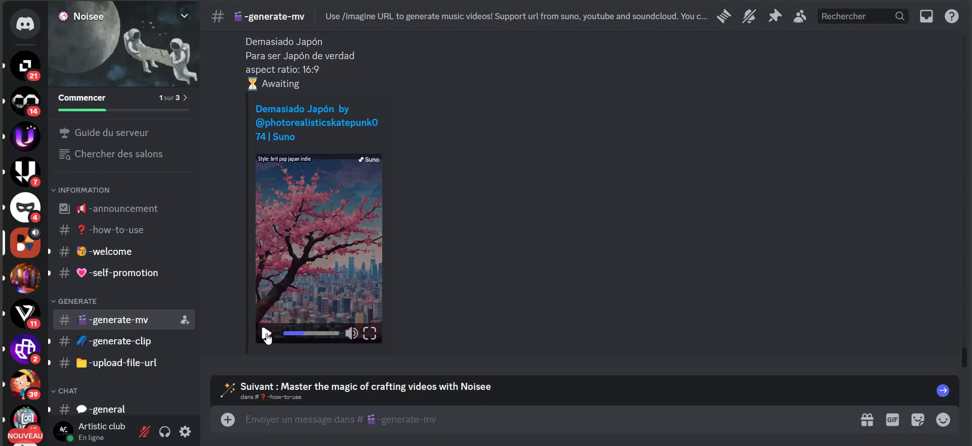
Step: Find the "in your arms" flying saucer and psychedelic violin video, play it briefly, and play its Suno song preview
{"action": "scroll", "coordinate": [545, 284], "scroll_direction": "up", "scroll_amount": 15}
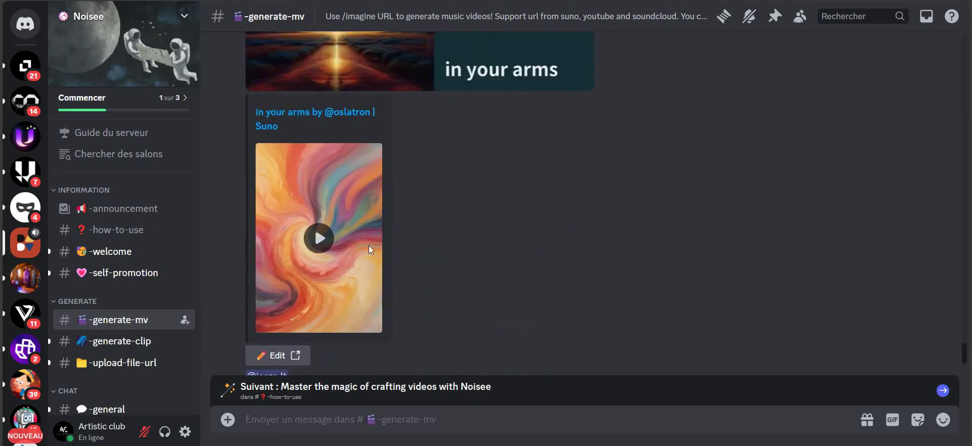
{"action": "scroll", "coordinate": [506, 268], "scroll_direction": "up", "scroll_amount": 5}
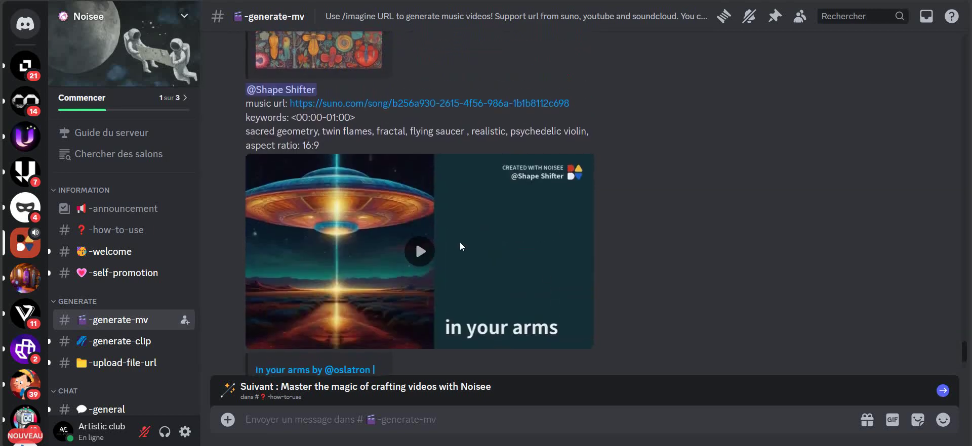
{"action": "left_click", "coordinate": [419, 257]}
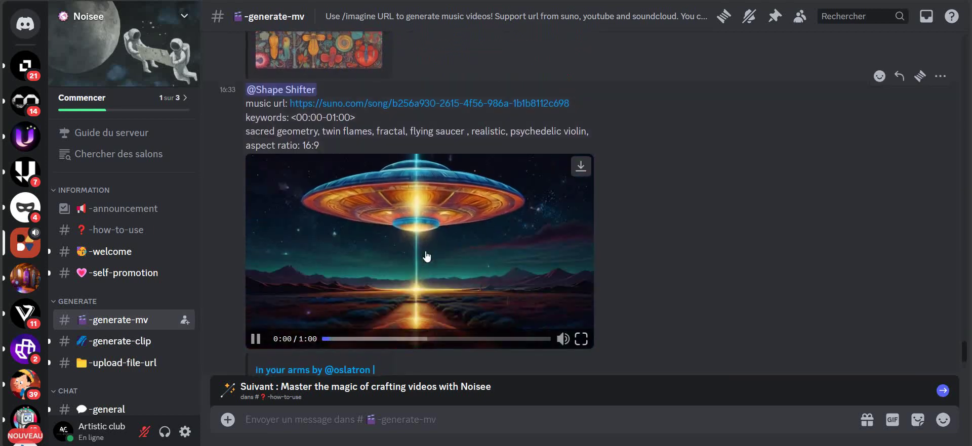
{"action": "scroll", "coordinate": [353, 279], "scroll_direction": "down", "scroll_amount": 5}
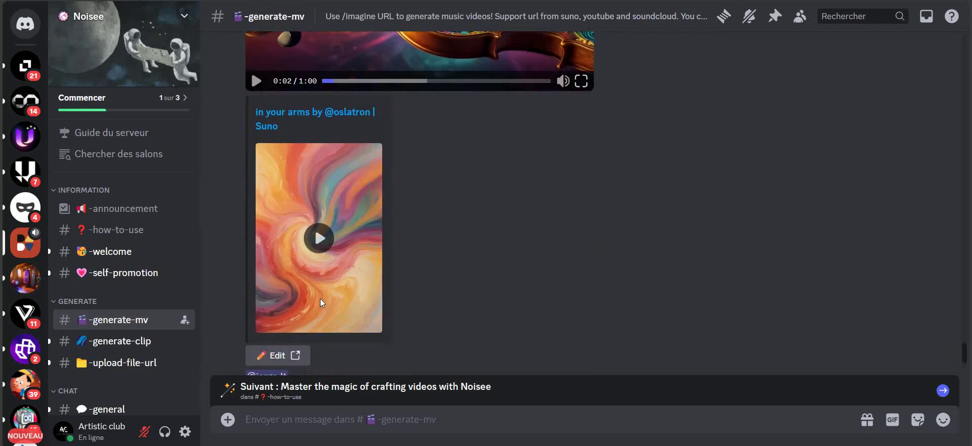
{"action": "left_click", "coordinate": [312, 247]}
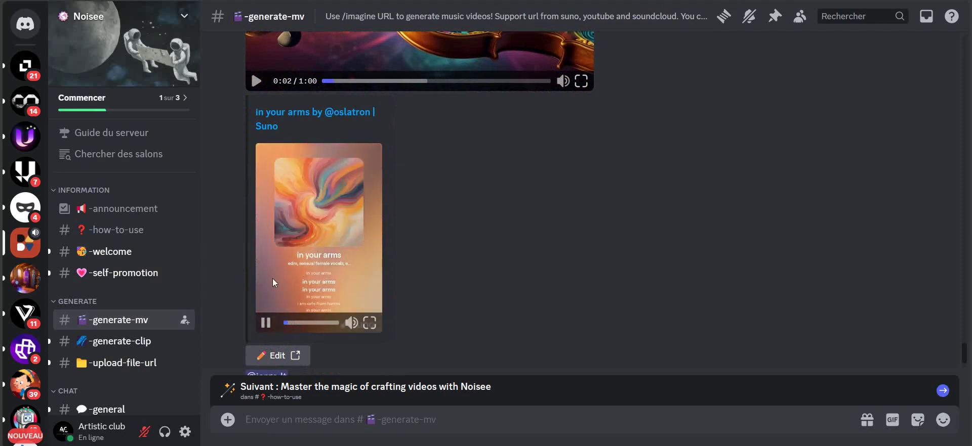
Step: Return to the "in your arms" video, resume playback, and watch it in full screen
{"action": "scroll", "coordinate": [454, 262], "scroll_direction": "up", "scroll_amount": 4}
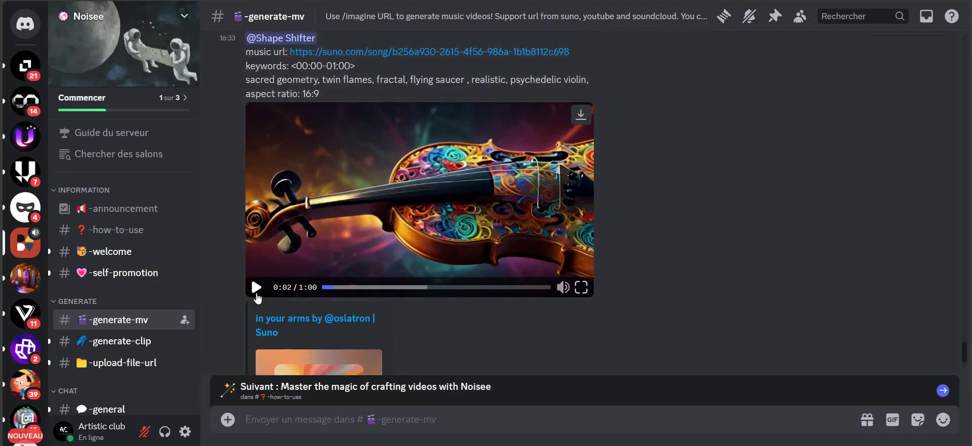
{"action": "left_click", "coordinate": [256, 290]}
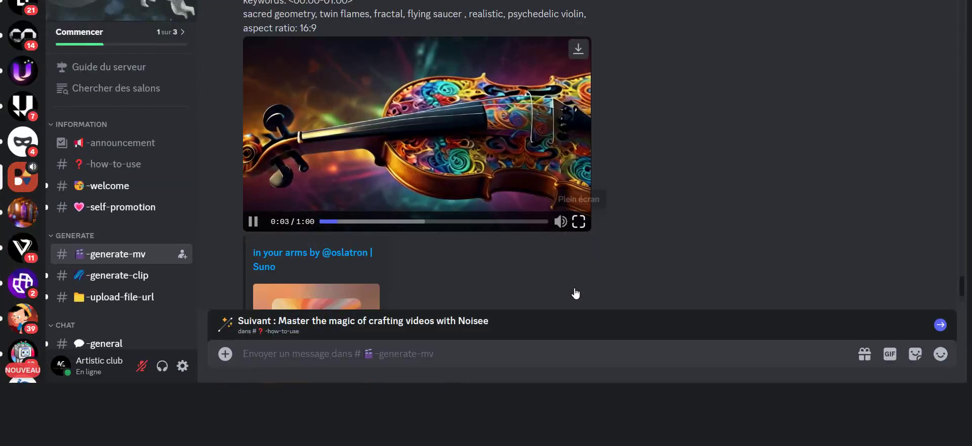
{"action": "left_click", "coordinate": [581, 287]}
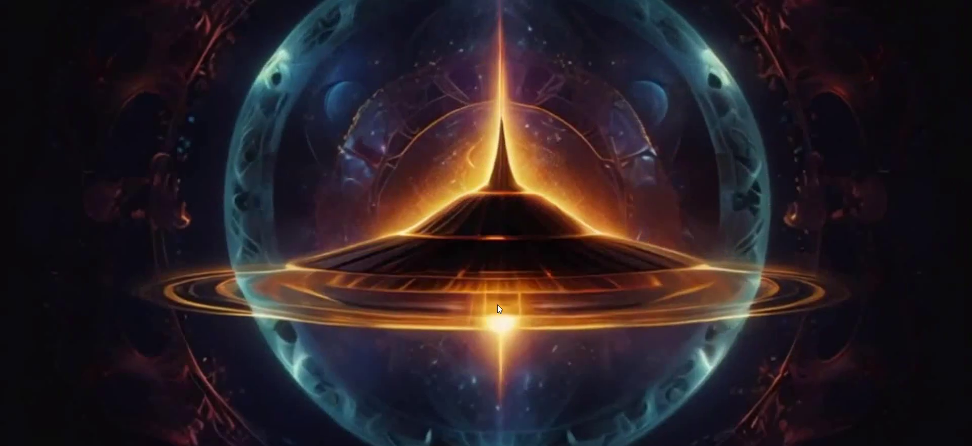